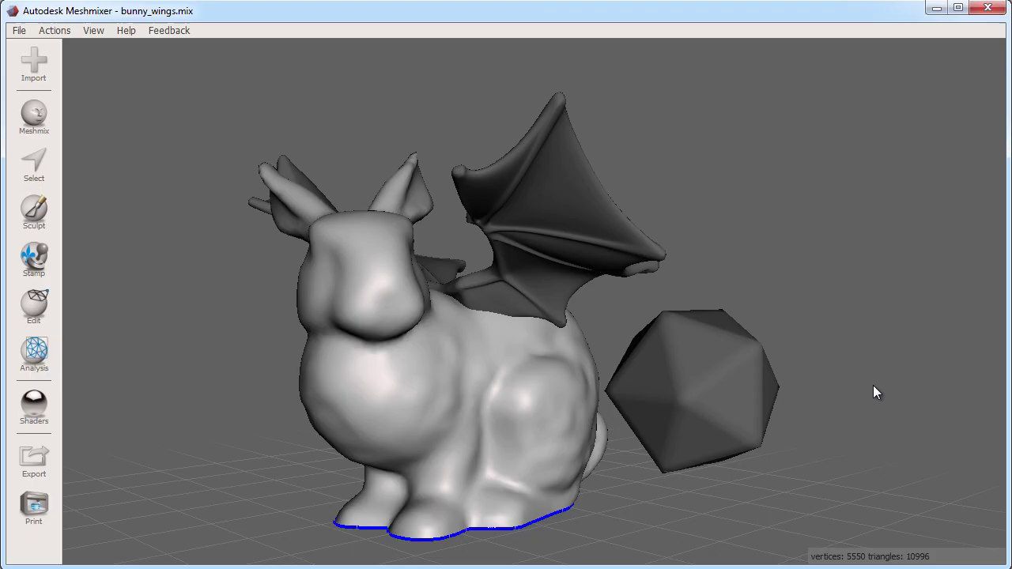
From rotated views, select the bat wings, then the icosahedron, then the bunny
{"action": "mouse_move", "coordinate": [875, 391]}
{"action": "right_mouse_down"}
{"action": "mouse_move", "coordinate": [768, 407]}
{"action": "mouse_move", "coordinate": [161, 420]}
{"action": "mouse_move", "coordinate": [137, 400]}
{"action": "mouse_move", "coordinate": [350, 262]}
{"action": "mouse_move", "coordinate": [511, 237]}
{"action": "right_mouse_up"}
{"action": "left_click", "coordinate": [511, 237]}
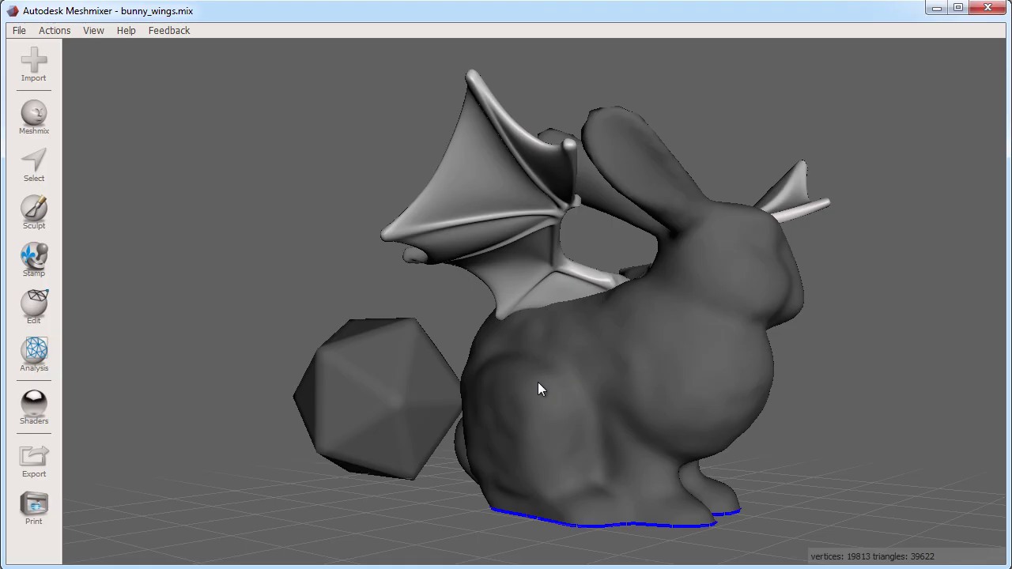
{"action": "left_click", "coordinate": [388, 405]}
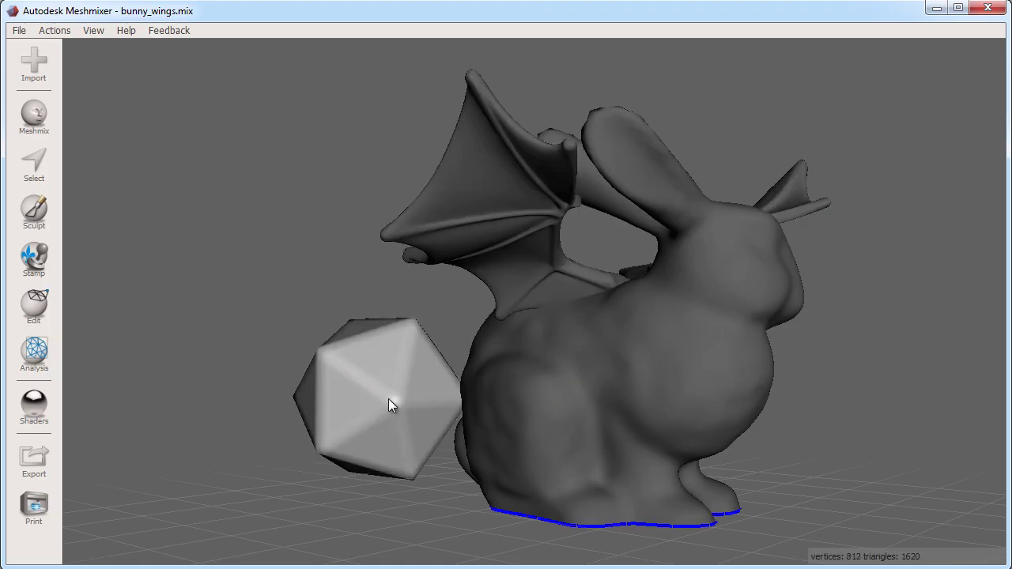
{"action": "right_click_drag", "start_coordinate": [388, 406], "coordinate": [488, 419]}
{"action": "left_click", "coordinate": [563, 388]}
Cycle the selection through the objects and finish with the bat wings selected
{"action": "left_click", "coordinate": [580, 288]}
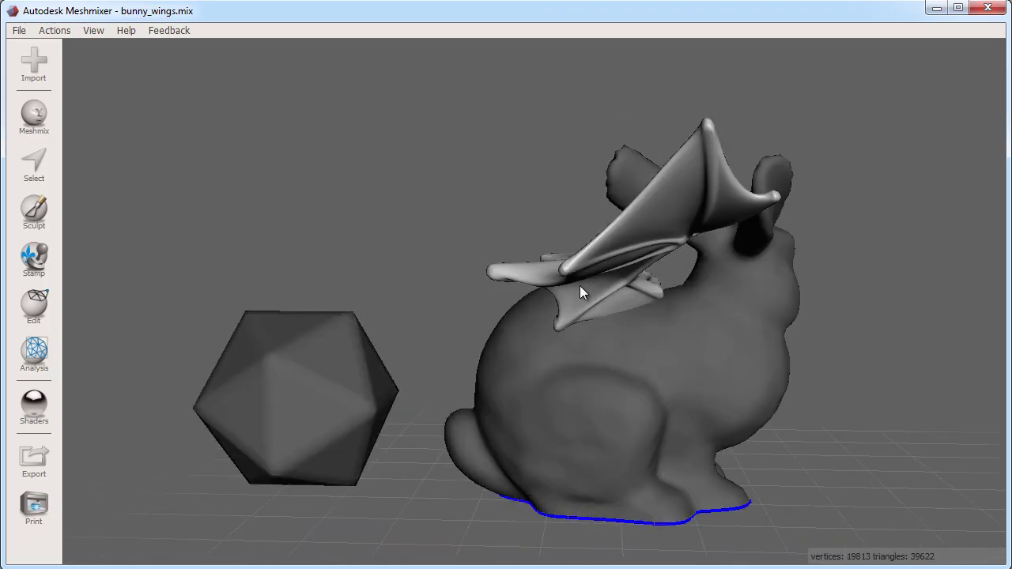
{"action": "left_click", "coordinate": [339, 383]}
{"action": "left_click", "coordinate": [537, 381]}
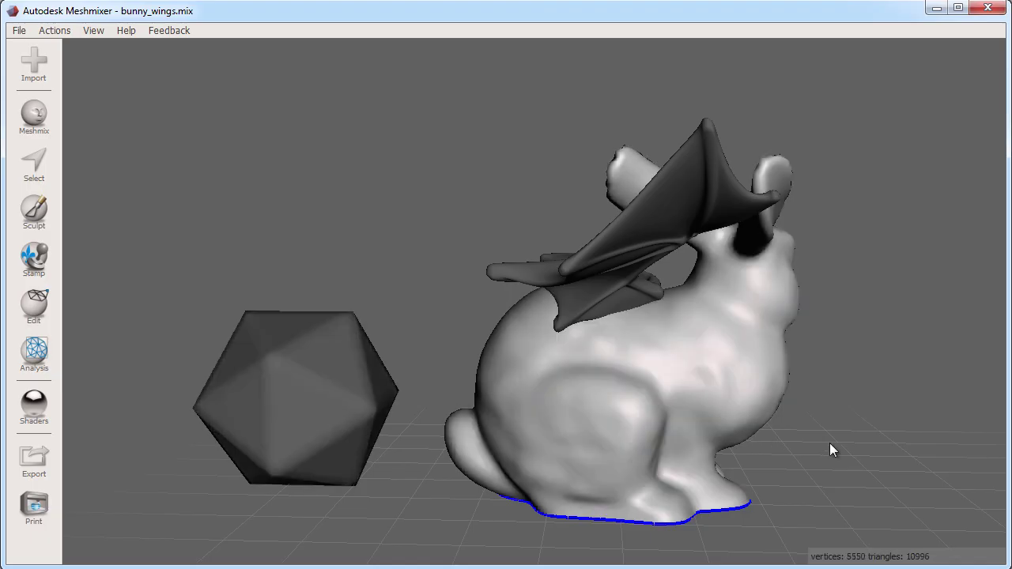
{"action": "mouse_move", "coordinate": [829, 444]}
{"action": "right_mouse_down"}
{"action": "mouse_move", "coordinate": [495, 436]}
{"action": "mouse_move", "coordinate": [467, 416]}
{"action": "mouse_move", "coordinate": [479, 397]}
{"action": "right_mouse_up"}
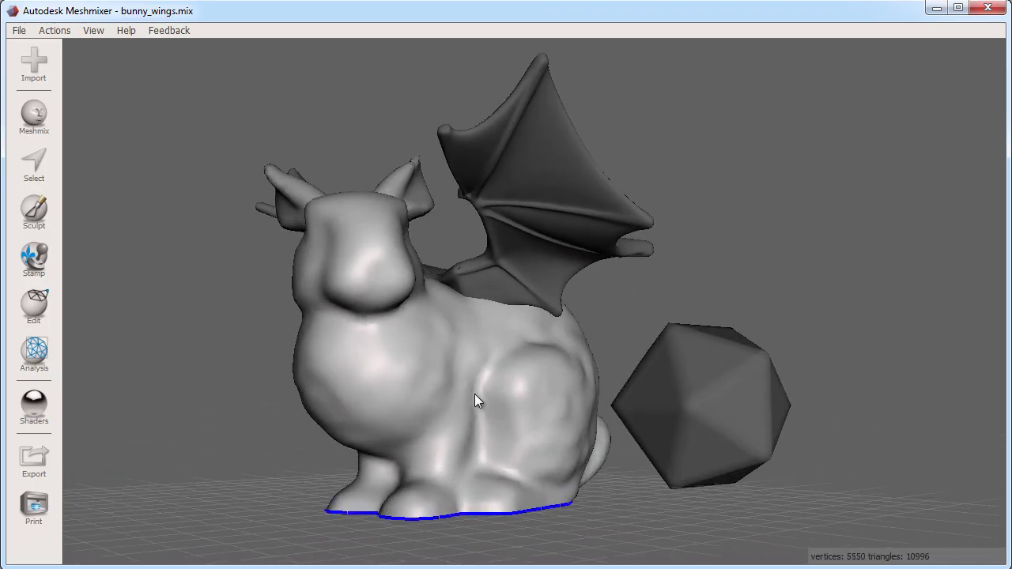
{"action": "left_click", "coordinate": [565, 249]}
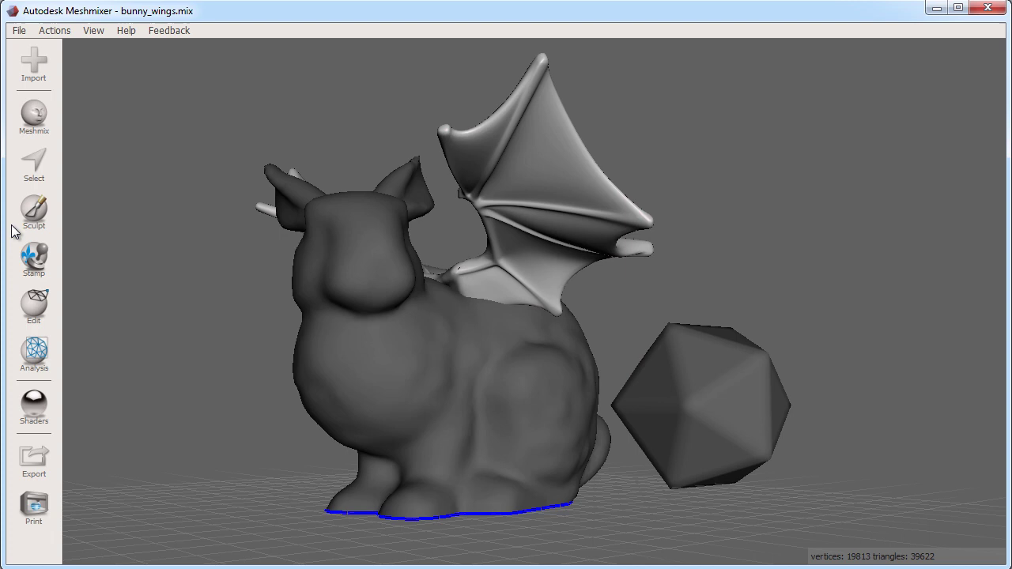
Preview the Sculpt, Stamp and Edit tool panels in turn
{"action": "left_click", "coordinate": [34, 210]}
{"action": "left_click", "coordinate": [33, 268]}
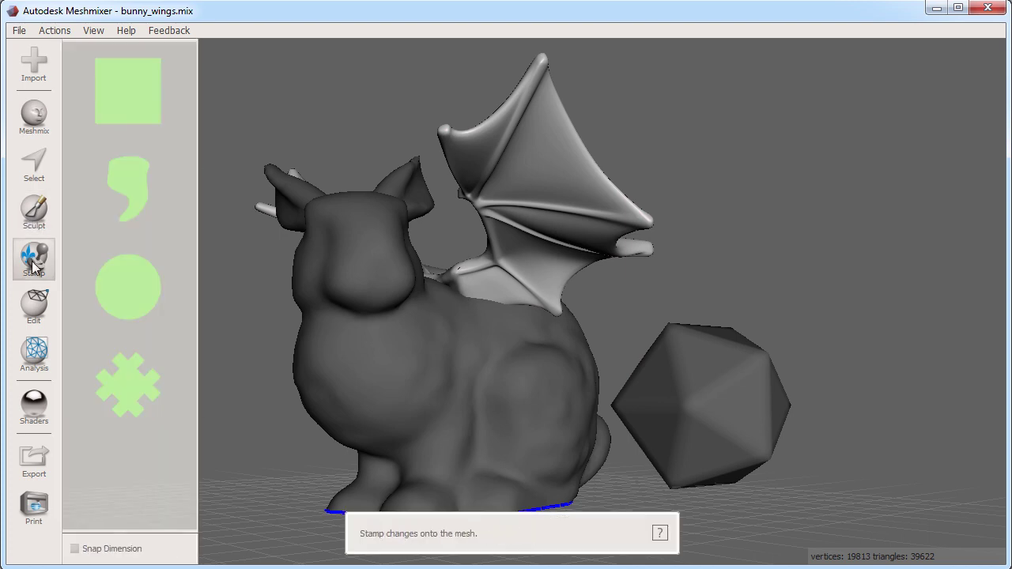
{"action": "left_click", "coordinate": [33, 307]}
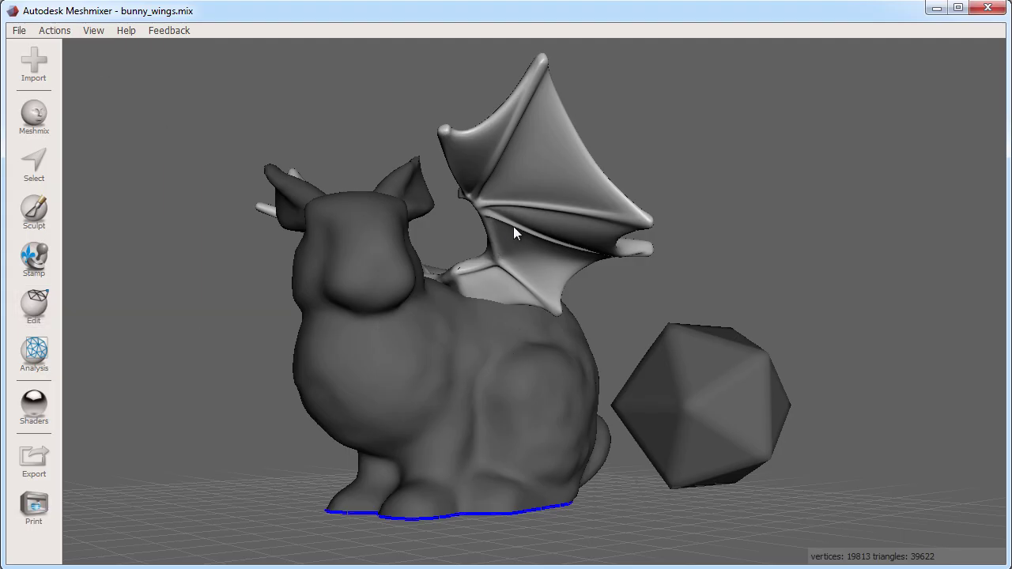
Select the bunny together with the bat wings and accept a Boolean Union of them
{"action": "left_click", "coordinate": [513, 425]}
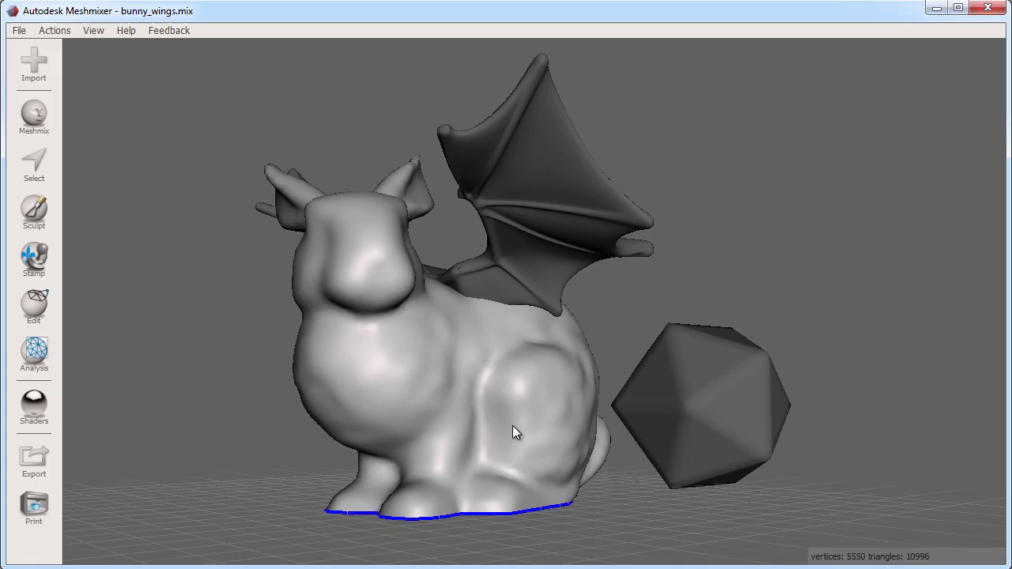
{"action": "left_click", "coordinate": [528, 265], "text": "shift"}
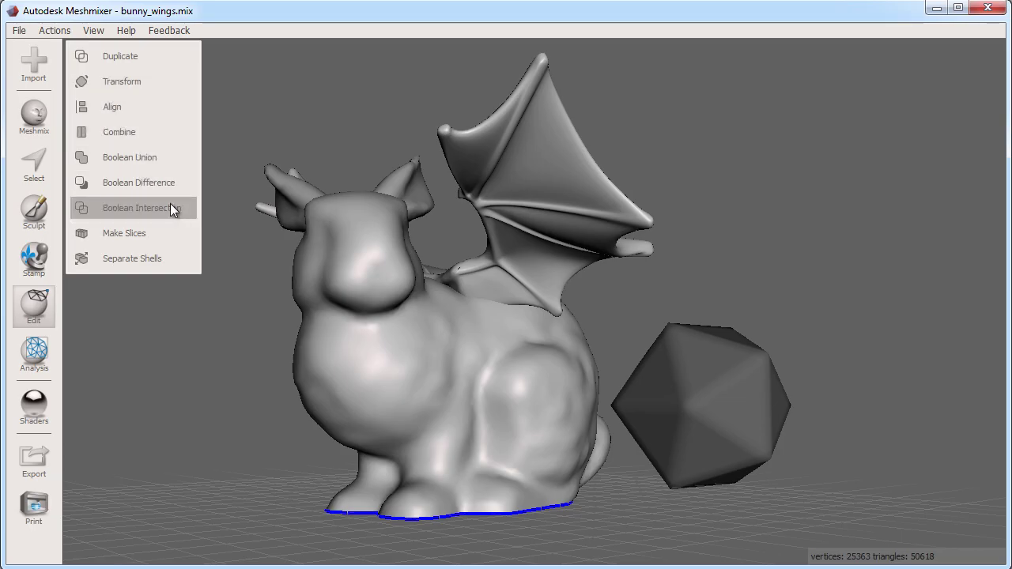
{"action": "left_click", "coordinate": [164, 160]}
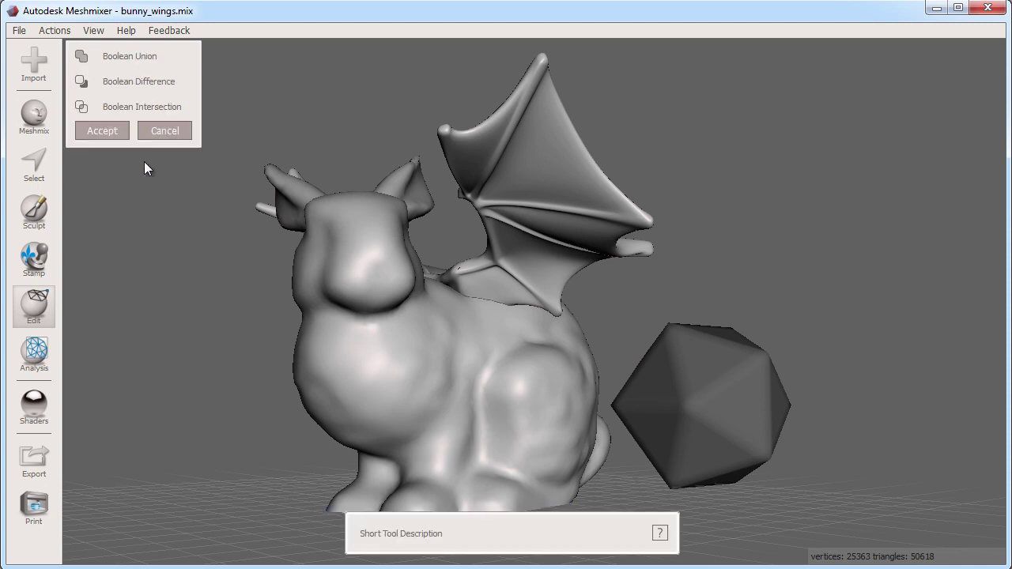
{"action": "left_click", "coordinate": [109, 133]}
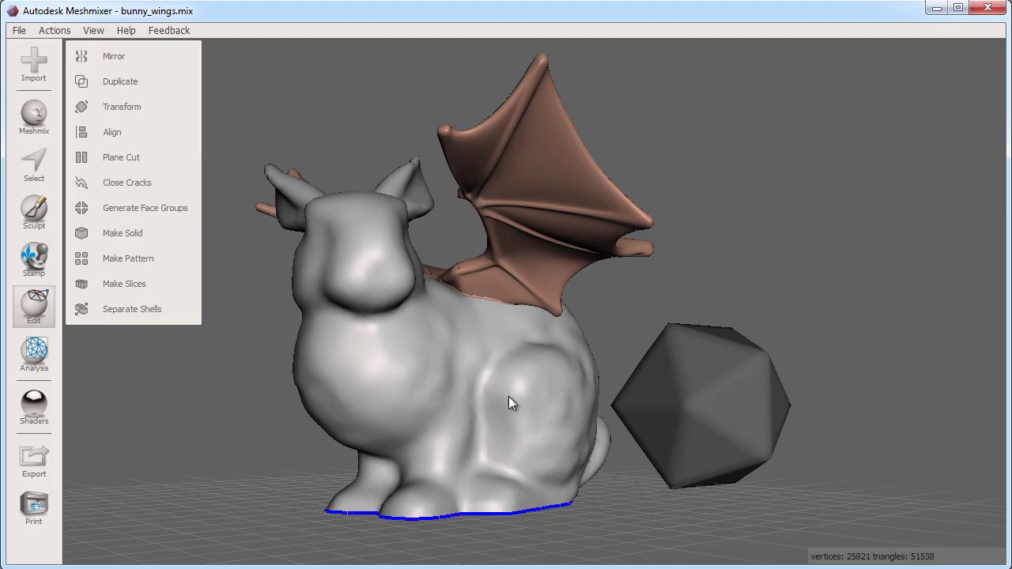
Show the Objects Browser and select MeshSO33, the icosahedron, from the list
{"action": "left_click", "coordinate": [90, 30]}
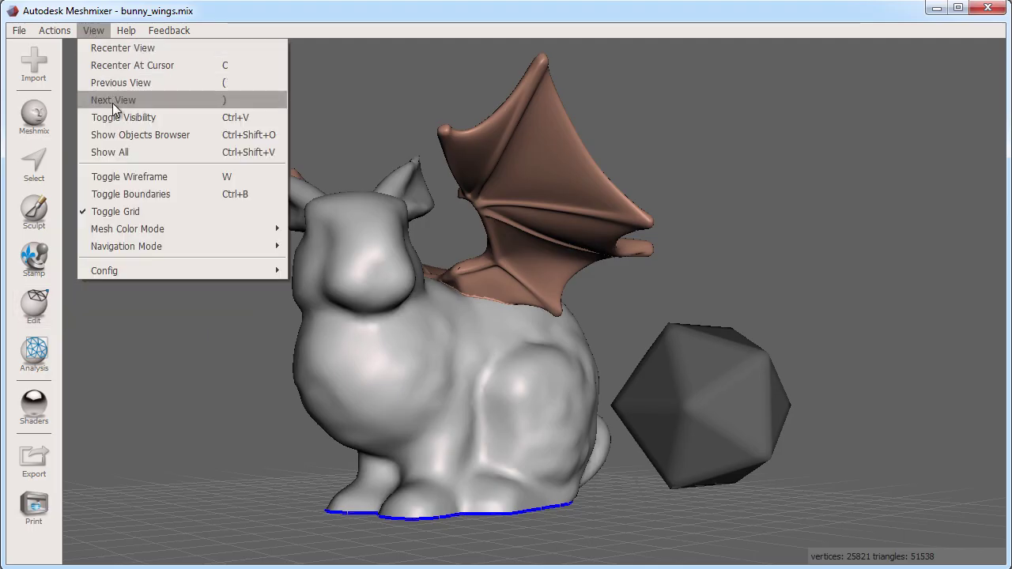
{"action": "left_click", "coordinate": [114, 133]}
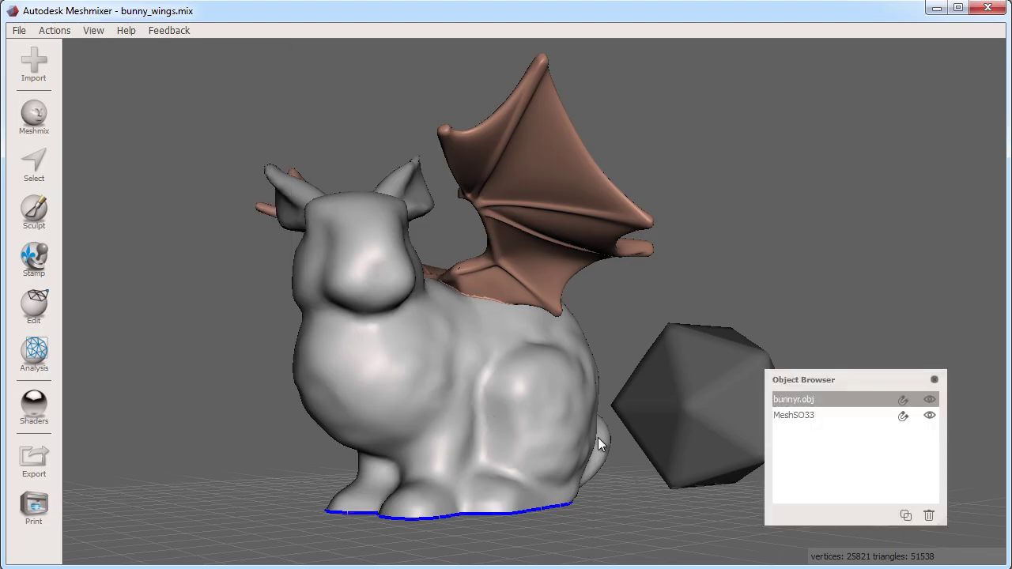
{"action": "left_click", "coordinate": [788, 420]}
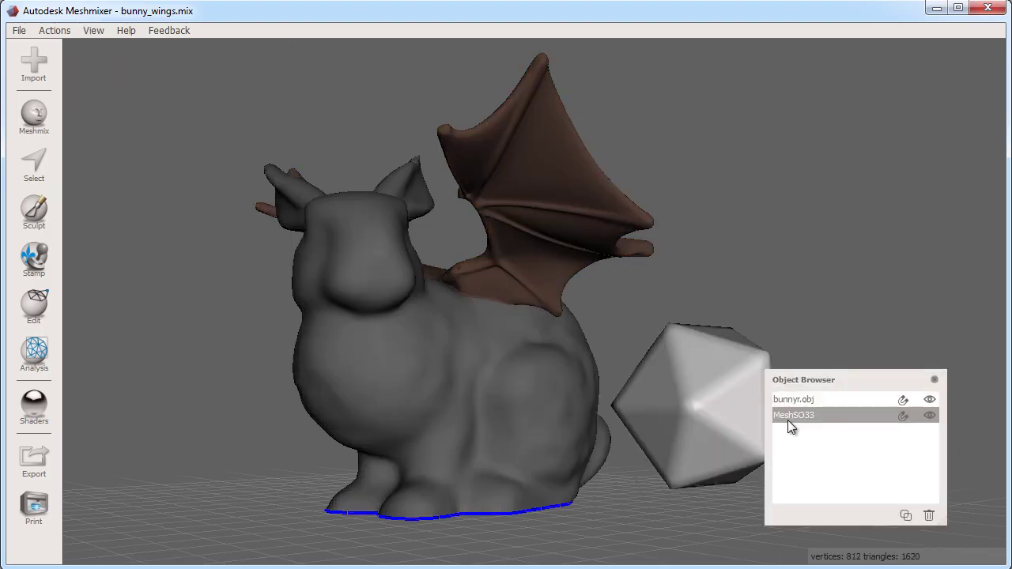
{"action": "left_click", "coordinate": [792, 400]}
{"action": "left_click", "coordinate": [793, 419]}
Select bunnyr.obj with MeshSO33, reselect bunnyr.obj alone, and move the browser aside
{"action": "left_click", "coordinate": [798, 400]}
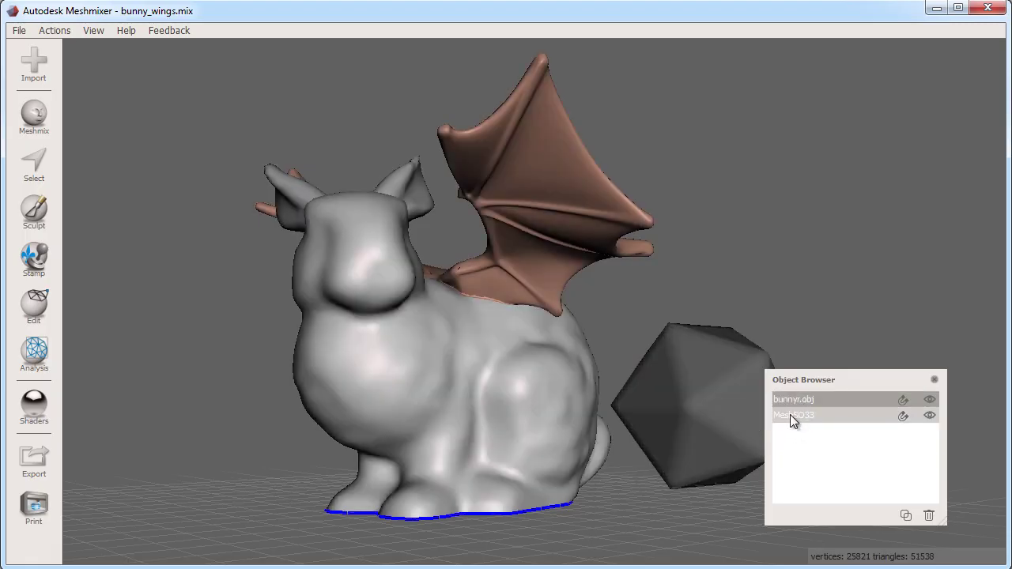
{"action": "left_click", "coordinate": [790, 415], "text": "shift"}
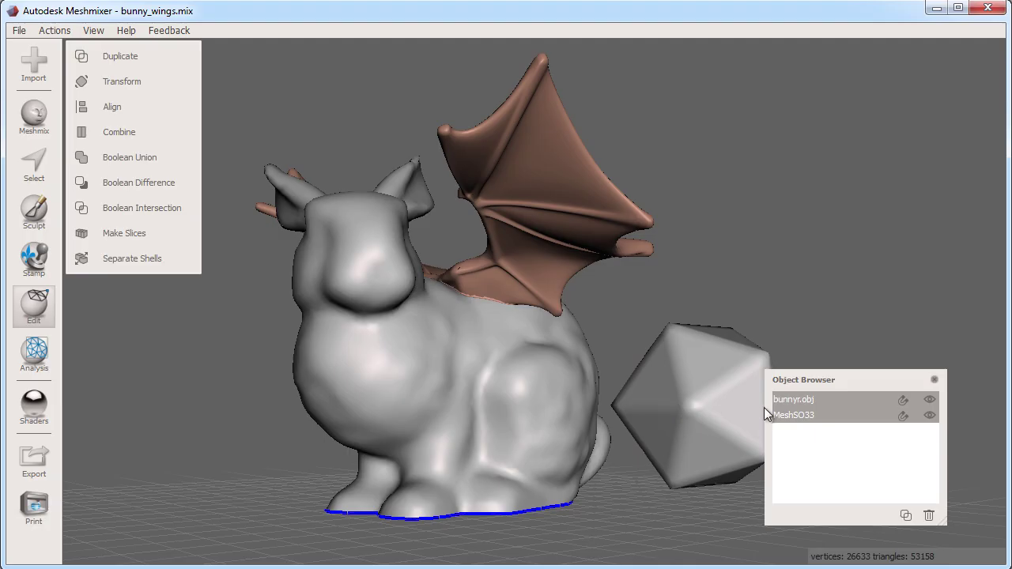
{"action": "left_click", "coordinate": [542, 431]}
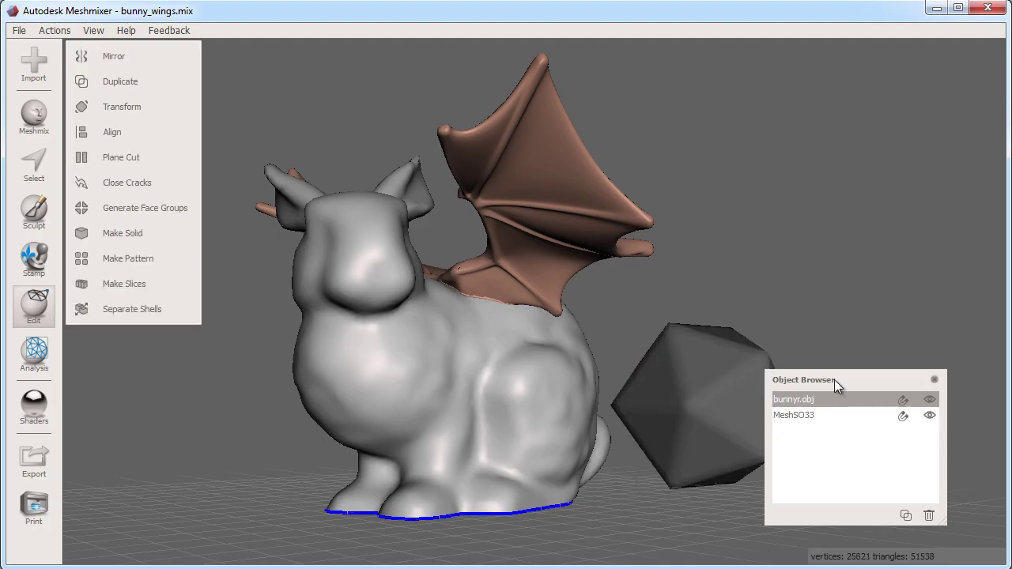
{"action": "left_click_drag", "start_coordinate": [834, 380], "coordinate": [863, 329]}
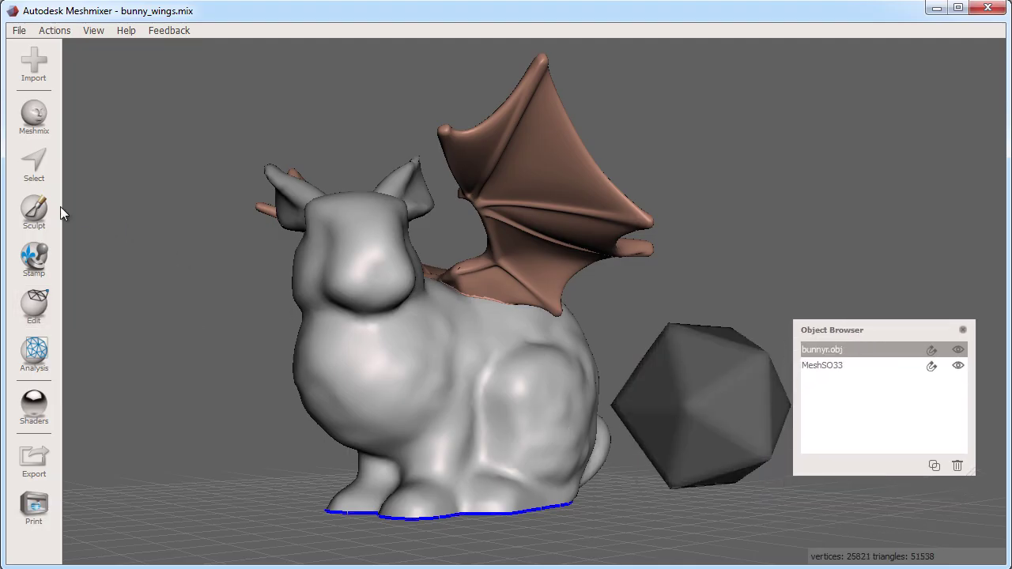
Paint a face selection over the bunny's flank using the Unwrap Brush at size 62
{"action": "left_click", "coordinate": [35, 164]}
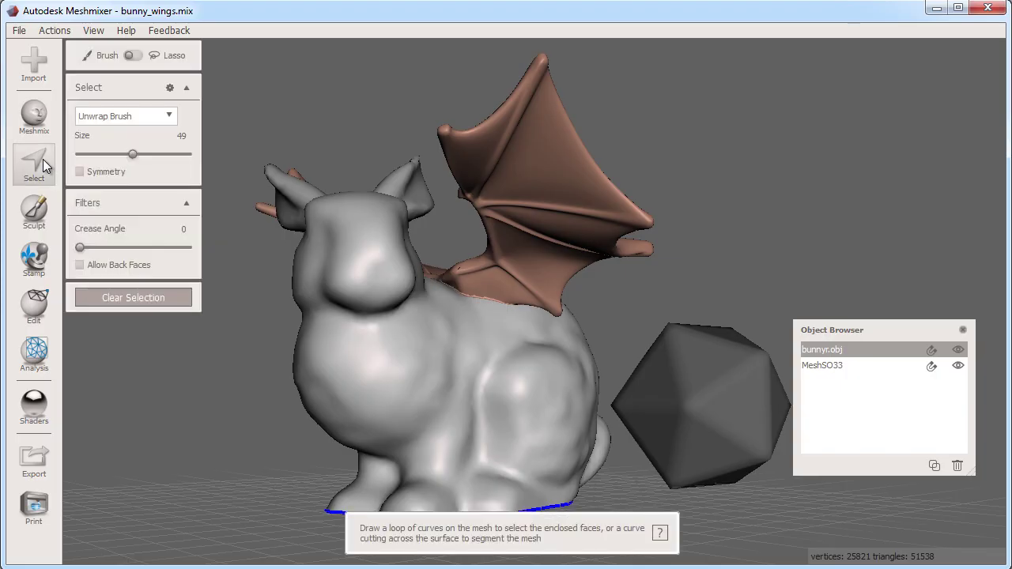
{"action": "scroll", "coordinate": [435, 362], "scroll_direction": "up", "scroll_amount": 3}
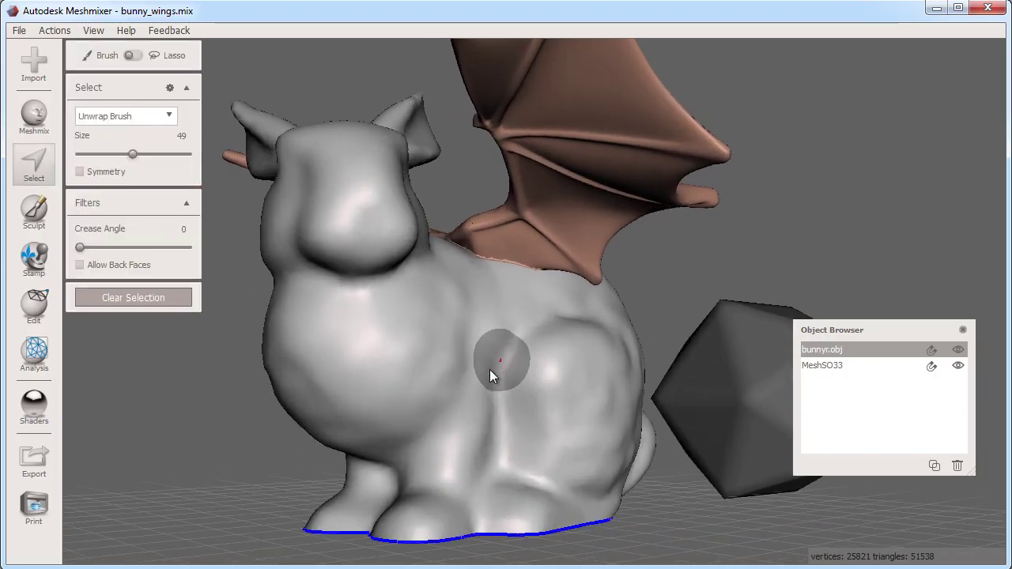
{"action": "scroll", "coordinate": [490, 369], "scroll_direction": "up", "scroll_amount": 5}
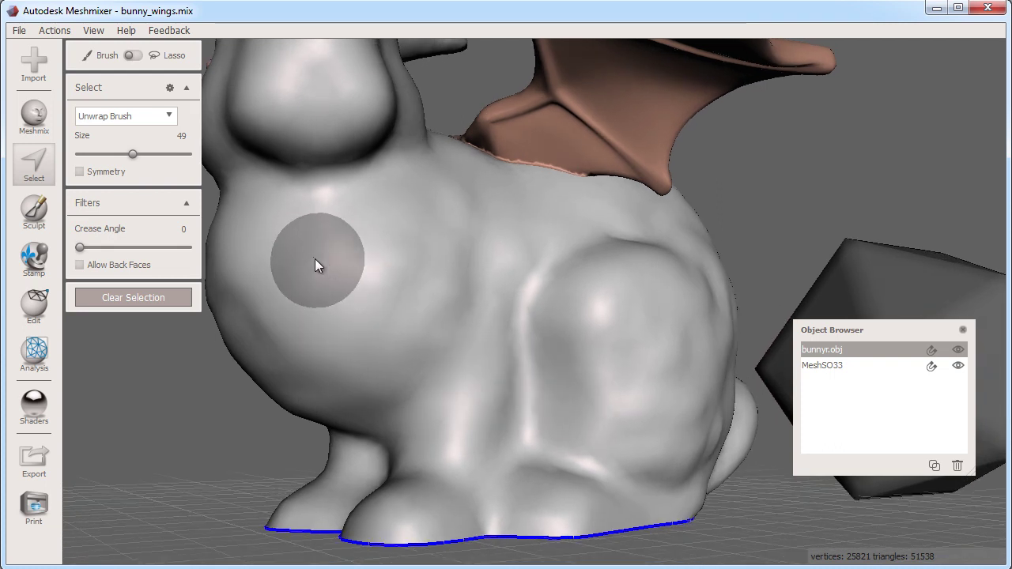
{"action": "mouse_move", "coordinate": [315, 261]}
{"action": "left_mouse_down"}
{"action": "mouse_move", "coordinate": [436, 217]}
{"action": "mouse_move", "coordinate": [509, 241]}
{"action": "mouse_move", "coordinate": [626, 246]}
{"action": "mouse_move", "coordinate": [690, 272]}
{"action": "mouse_move", "coordinate": [709, 355]}
{"action": "mouse_move", "coordinate": [687, 411]}
{"action": "mouse_move", "coordinate": [601, 462]}
{"action": "mouse_move", "coordinate": [470, 484]}
{"action": "mouse_move", "coordinate": [351, 378]}
{"action": "mouse_move", "coordinate": [318, 324]}
{"action": "left_mouse_up"}
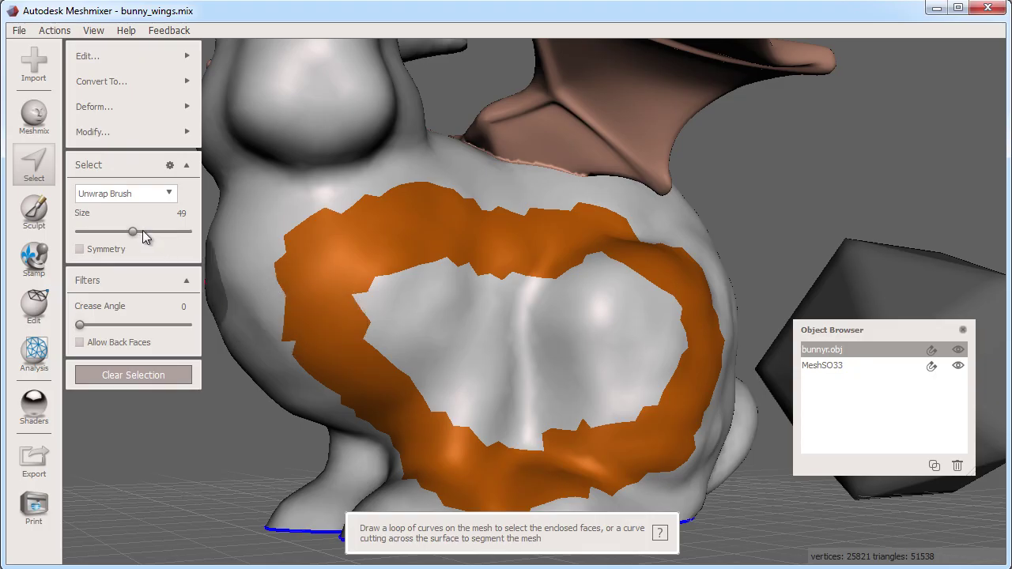
{"action": "left_click_drag", "start_coordinate": [133, 232], "coordinate": [146, 232]}
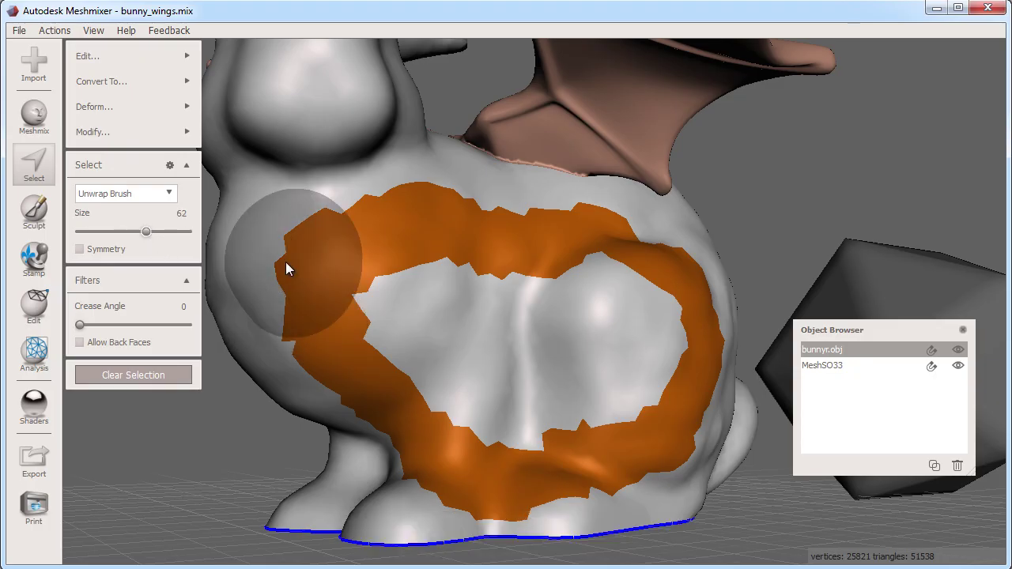
{"action": "mouse_move", "coordinate": [286, 265]}
{"action": "left_mouse_down"}
{"action": "mouse_move", "coordinate": [323, 278]}
{"action": "mouse_move", "coordinate": [498, 284]}
{"action": "mouse_move", "coordinate": [613, 301]}
{"action": "mouse_move", "coordinate": [633, 305]}
{"action": "mouse_move", "coordinate": [648, 343]}
{"action": "mouse_move", "coordinate": [629, 378]}
{"action": "mouse_move", "coordinate": [552, 393]}
{"action": "mouse_move", "coordinate": [494, 394]}
{"action": "mouse_move", "coordinate": [407, 345]}
{"action": "left_mouse_up"}
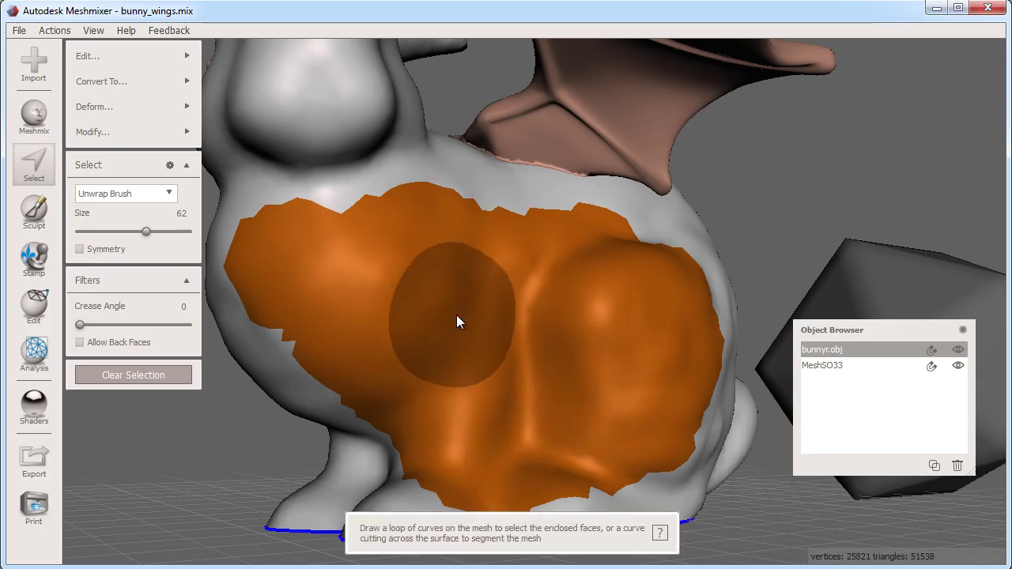
{"action": "left_click_drag", "start_coordinate": [498, 262], "coordinate": [508, 248]}
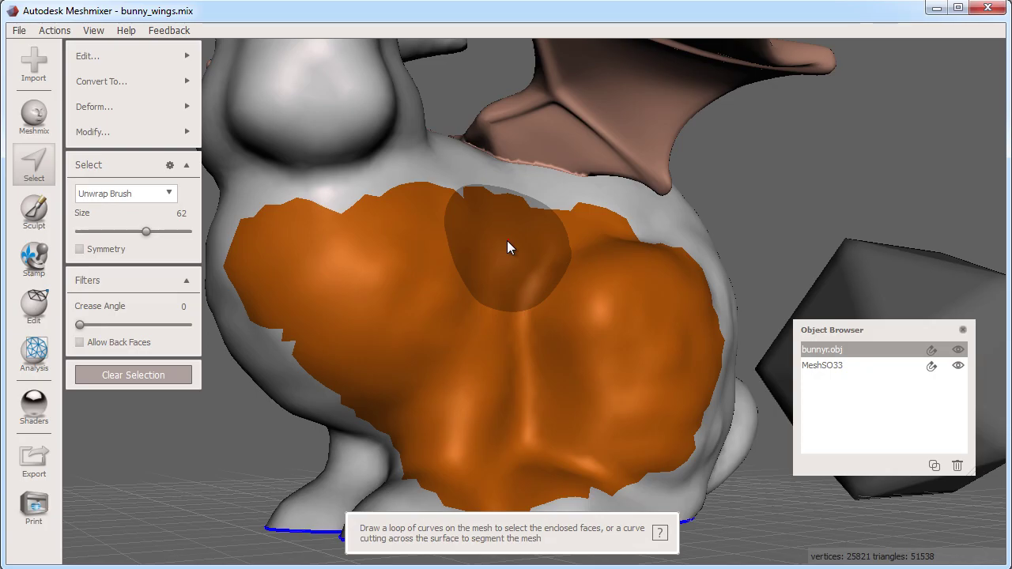
With wireframe shown, extend the selection's top edge and deselect the bunny's head
{"action": "key", "text": "w"}
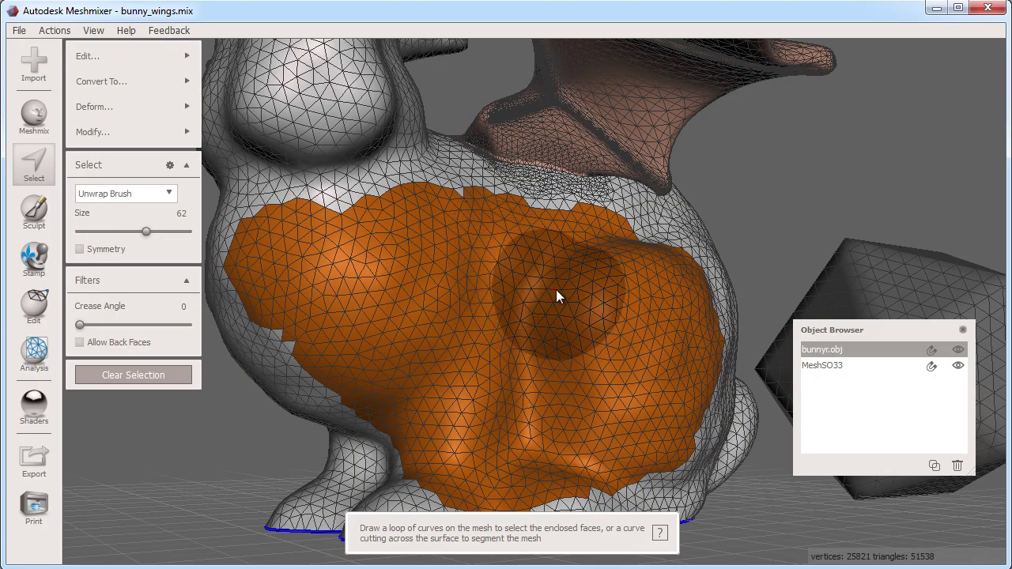
{"action": "mouse_move", "coordinate": [556, 290]}
{"action": "left_mouse_down"}
{"action": "mouse_move", "coordinate": [419, 223]}
{"action": "mouse_move", "coordinate": [388, 222]}
{"action": "mouse_move", "coordinate": [358, 191]}
{"action": "mouse_move", "coordinate": [346, 149]}
{"action": "mouse_move", "coordinate": [302, 193]}
{"action": "mouse_move", "coordinate": [314, 273]}
{"action": "left_mouse_up"}
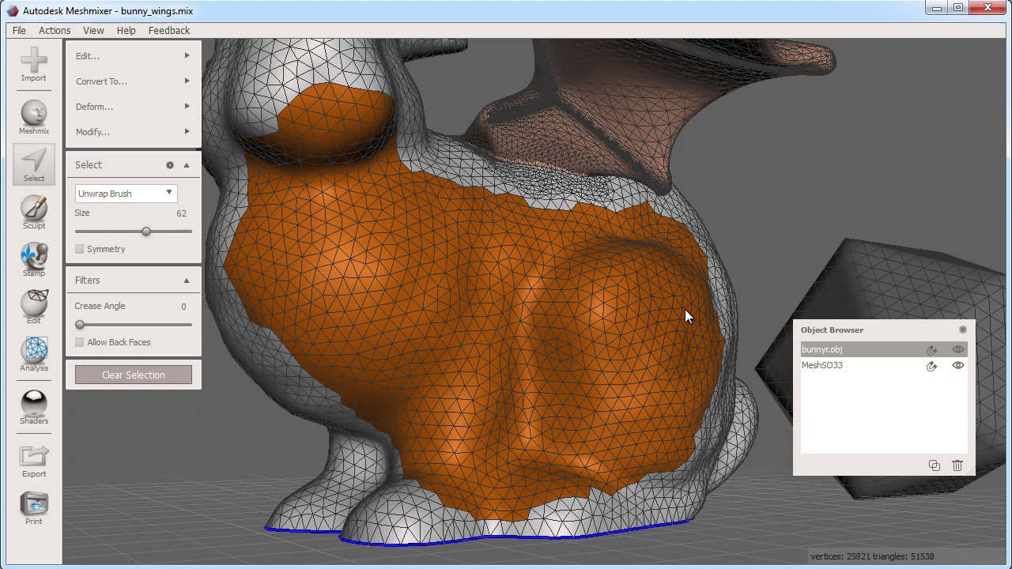
{"action": "mouse_move", "coordinate": [367, 109]}
{"action": "left_mouse_down", "text": "ctrl"}
{"action": "mouse_move", "coordinate": [288, 181]}
{"action": "mouse_move", "coordinate": [416, 149]}
{"action": "mouse_move", "coordinate": [286, 171]}
{"action": "mouse_move", "coordinate": [248, 196]}
{"action": "left_mouse_up", "text": "ctrl"}
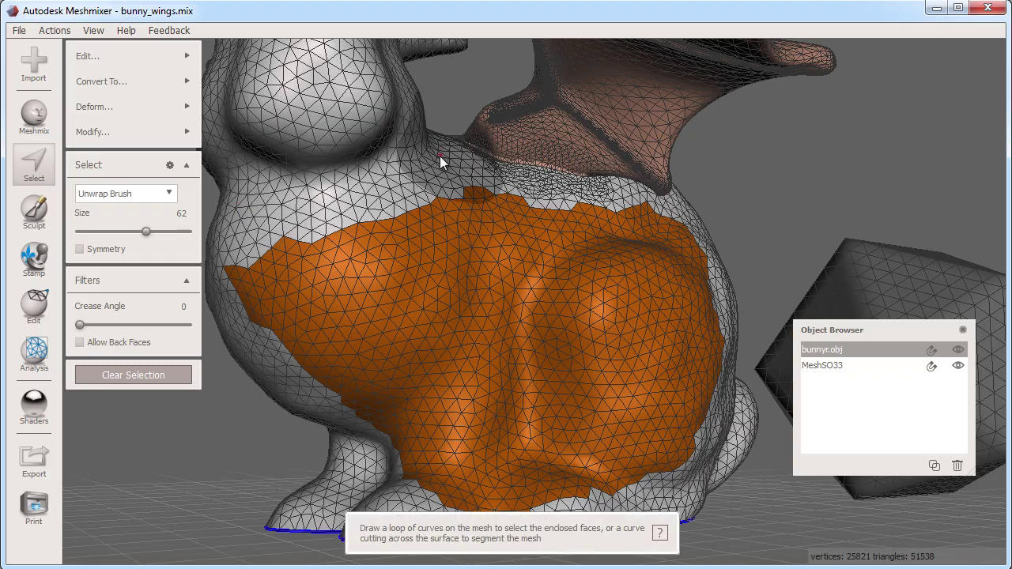
{"action": "key", "text": "w"}
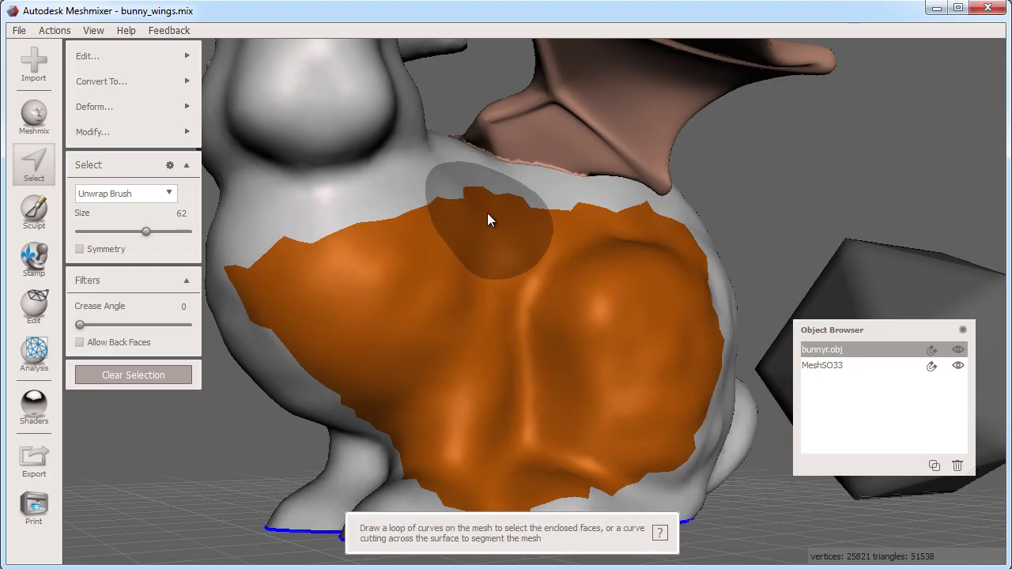
Apply Reduce at 80% to the selected flank faces and accept it
{"action": "key", "text": "w"}
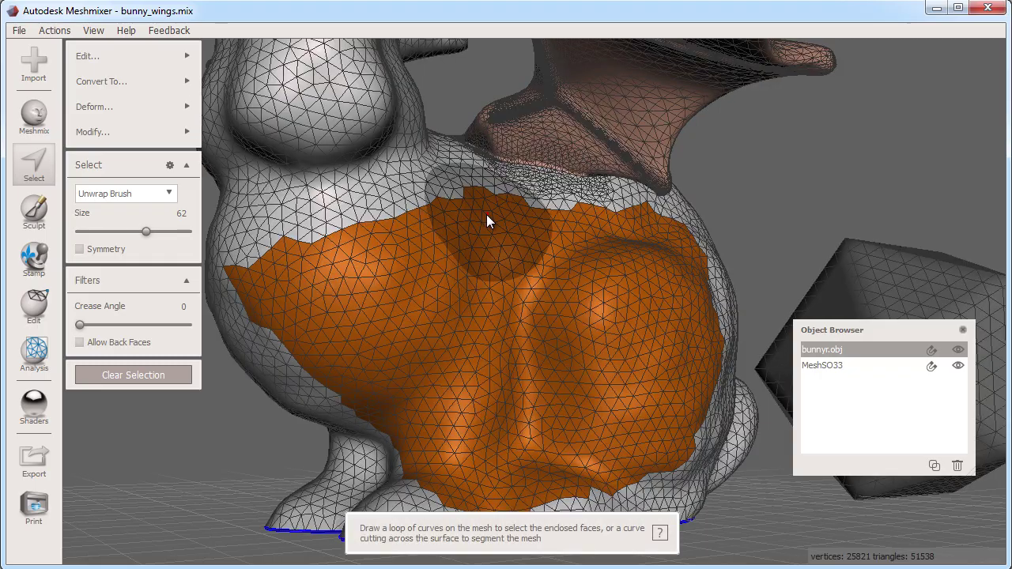
{"action": "mouse_move", "coordinate": [152, 52]}
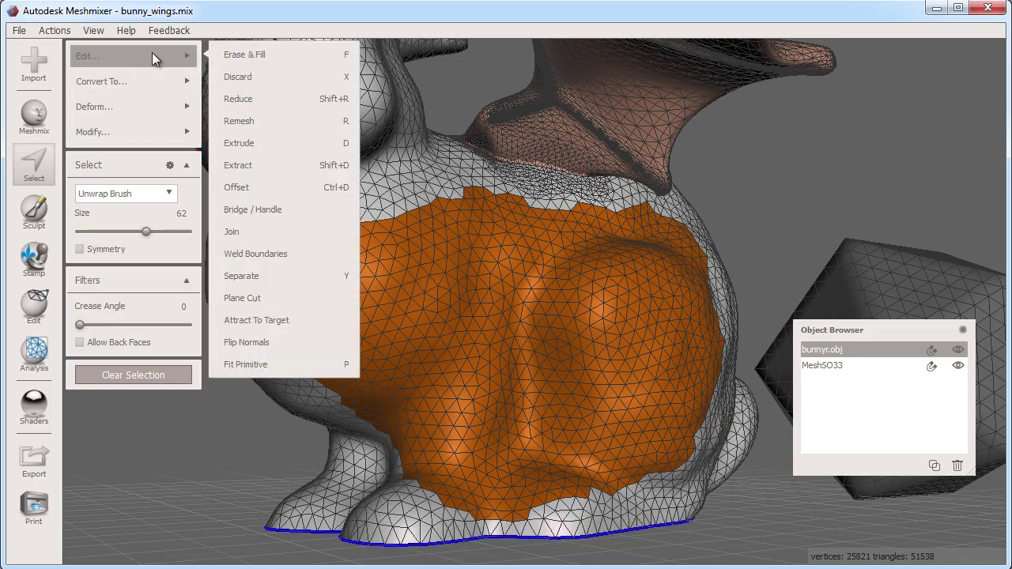
{"action": "left_click", "coordinate": [261, 99]}
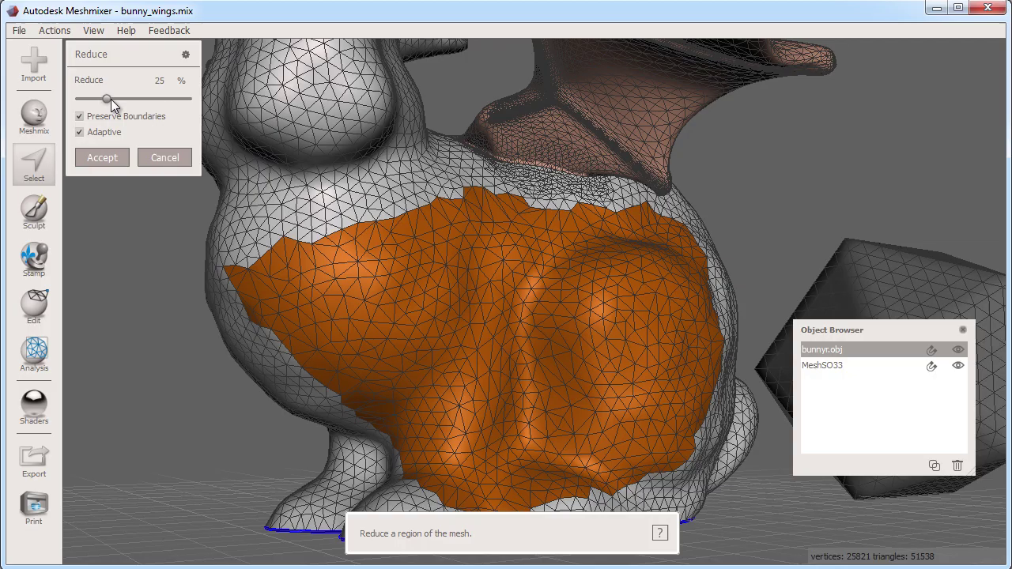
{"action": "left_click_drag", "start_coordinate": [108, 99], "coordinate": [166, 106]}
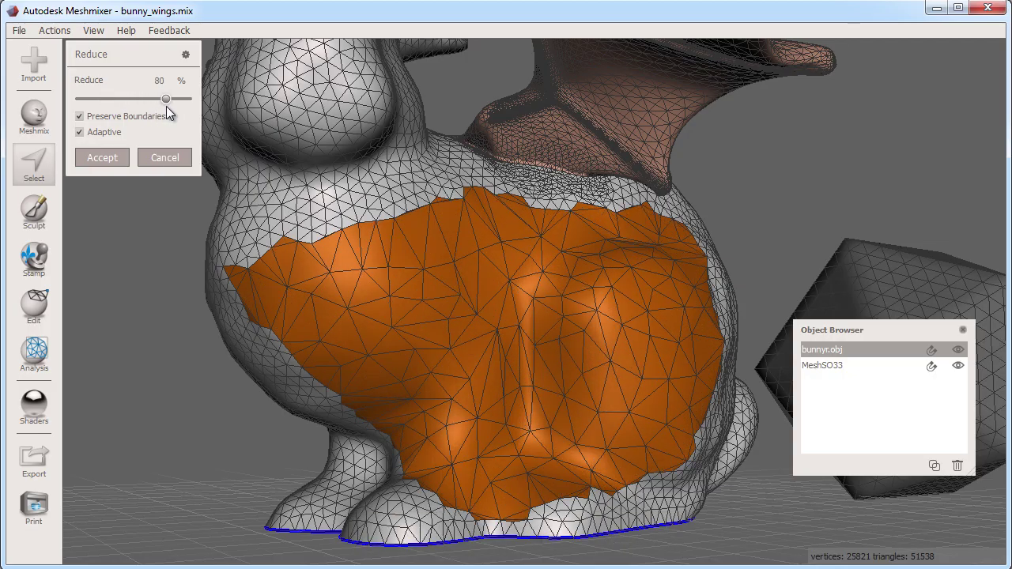
{"action": "left_click", "coordinate": [87, 160]}
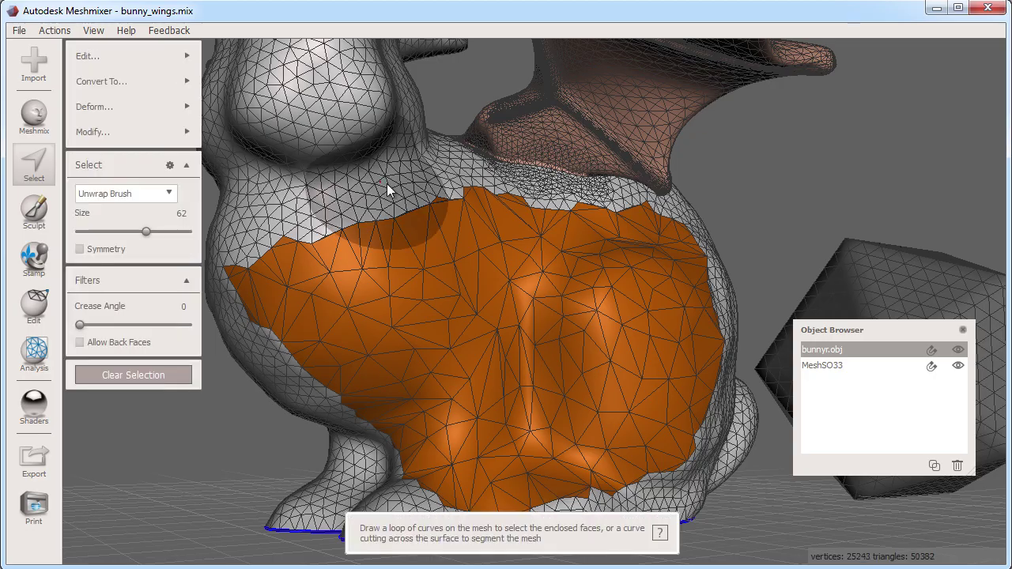
{"action": "right_click_drag", "start_coordinate": [741, 237], "coordinate": [148, 407]}
Clear the body selection and draw a closed loop selecting the bunny's head and ears
{"action": "left_click", "coordinate": [122, 377]}
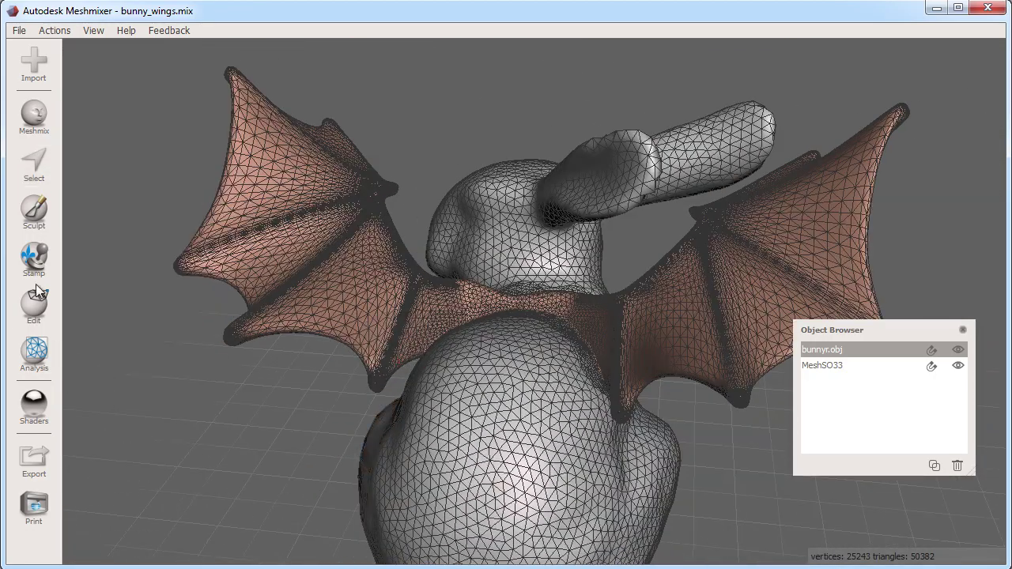
{"action": "left_click", "coordinate": [36, 178]}
{"action": "right_click_drag", "start_coordinate": [443, 301], "coordinate": [587, 314]}
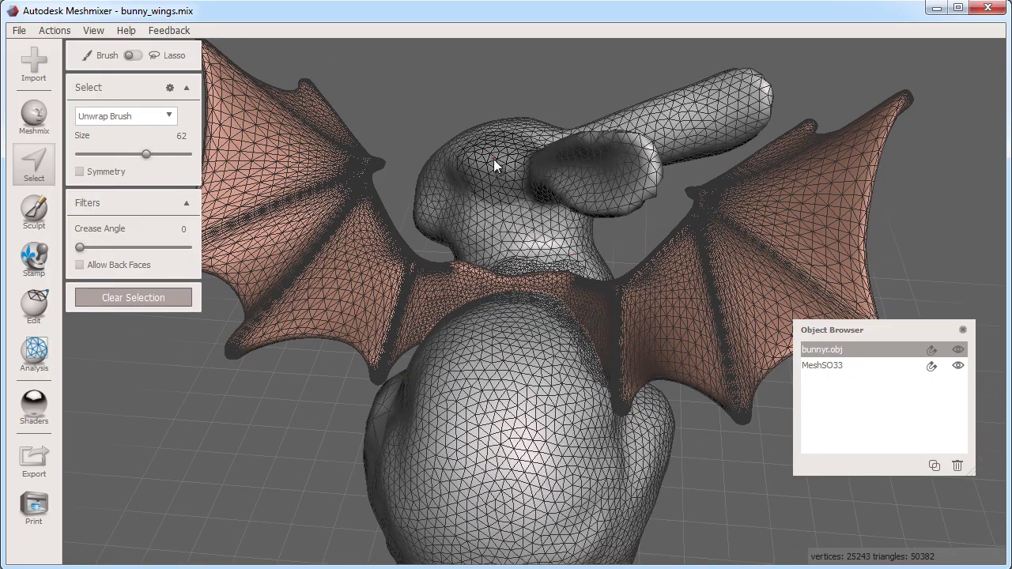
{"action": "right_click_drag", "start_coordinate": [447, 93], "coordinate": [451, 155]}
{"action": "mouse_move", "coordinate": [400, 101]}
{"action": "left_mouse_down"}
{"action": "mouse_move", "coordinate": [375, 226]}
{"action": "mouse_move", "coordinate": [383, 276]}
{"action": "left_mouse_up"}
{"action": "mouse_move", "coordinate": [421, 320]}
{"action": "left_mouse_down"}
{"action": "mouse_move", "coordinate": [529, 326]}
{"action": "mouse_move", "coordinate": [606, 318]}
{"action": "mouse_move", "coordinate": [654, 242]}
{"action": "mouse_move", "coordinate": [667, 248]}
{"action": "mouse_move", "coordinate": [735, 214]}
{"action": "left_mouse_up"}
{"action": "mouse_move", "coordinate": [726, 100]}
{"action": "left_mouse_down"}
{"action": "mouse_move", "coordinate": [500, 142]}
{"action": "mouse_move", "coordinate": [399, 104]}
{"action": "left_mouse_up"}
{"action": "right_click_drag", "start_coordinate": [401, 114], "coordinate": [676, 368]}
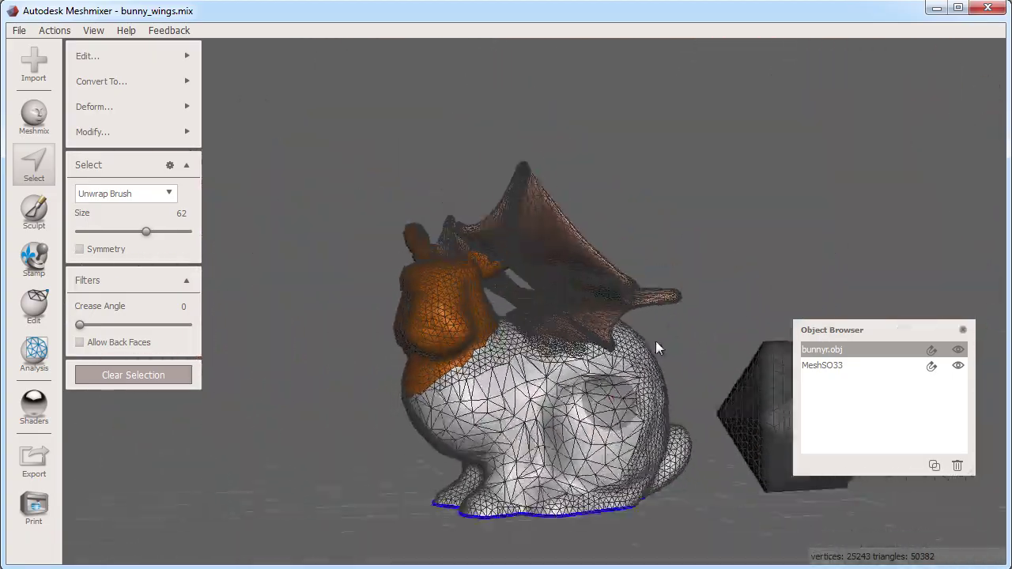
Erase & Fill the selected head faces with the patch scale at 0.81
{"action": "mouse_move", "coordinate": [145, 48]}
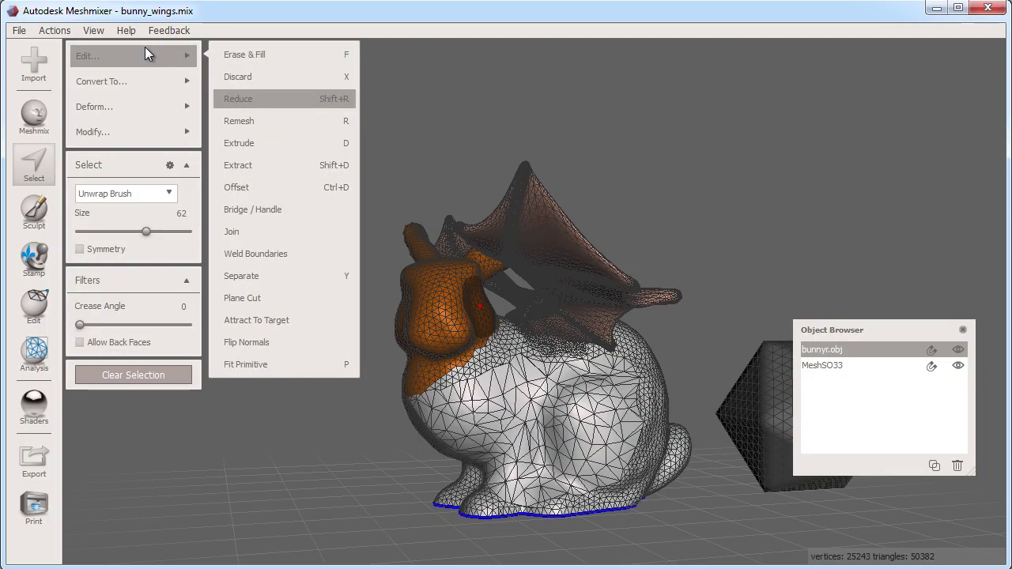
{"action": "left_click", "coordinate": [304, 53]}
{"action": "scroll", "coordinate": [336, 198], "scroll_direction": "up", "scroll_amount": 5}
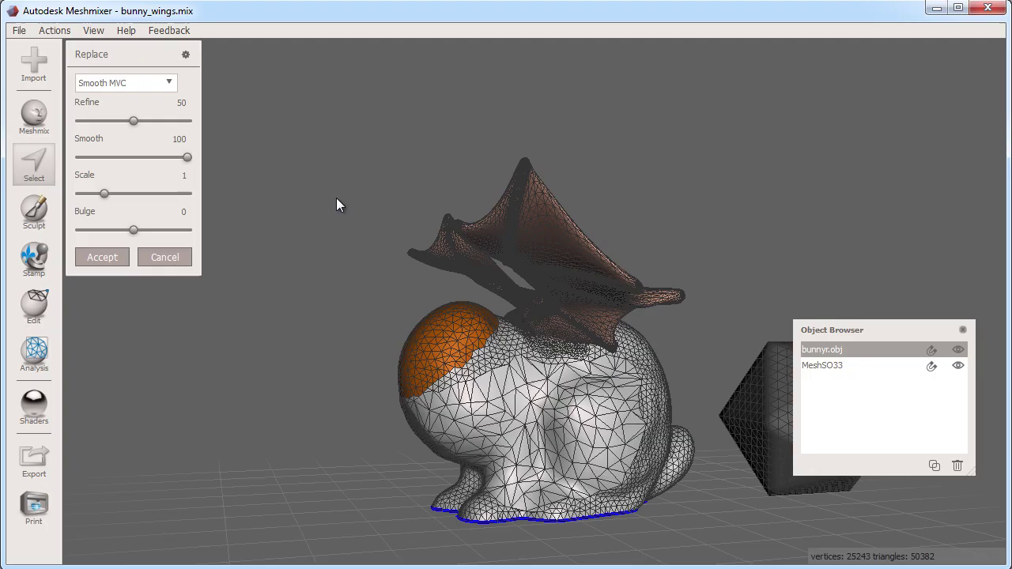
{"action": "middle_click_drag", "start_coordinate": [377, 331], "coordinate": [418, 294]}
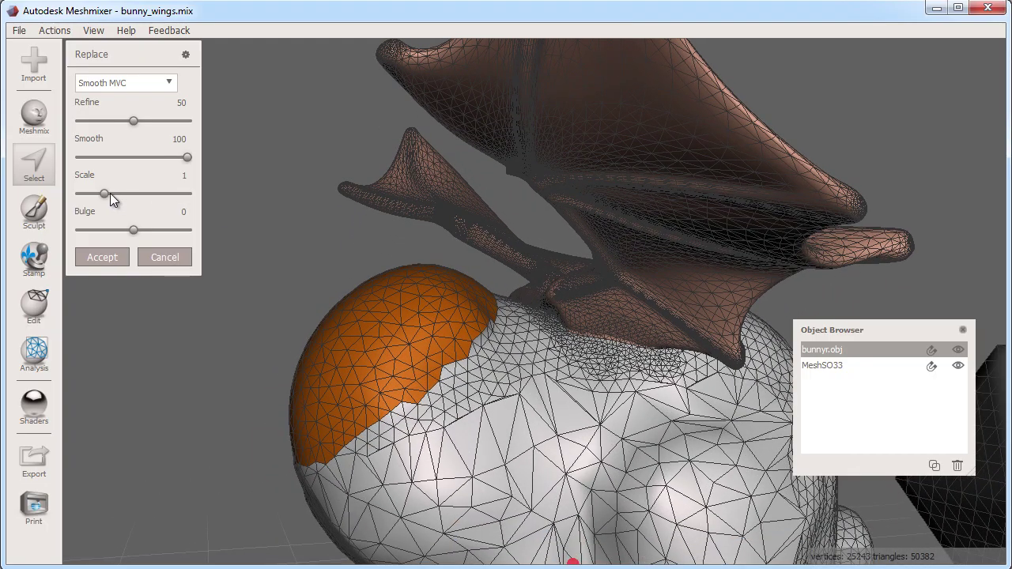
{"action": "left_click_drag", "start_coordinate": [105, 196], "coordinate": [97, 195]}
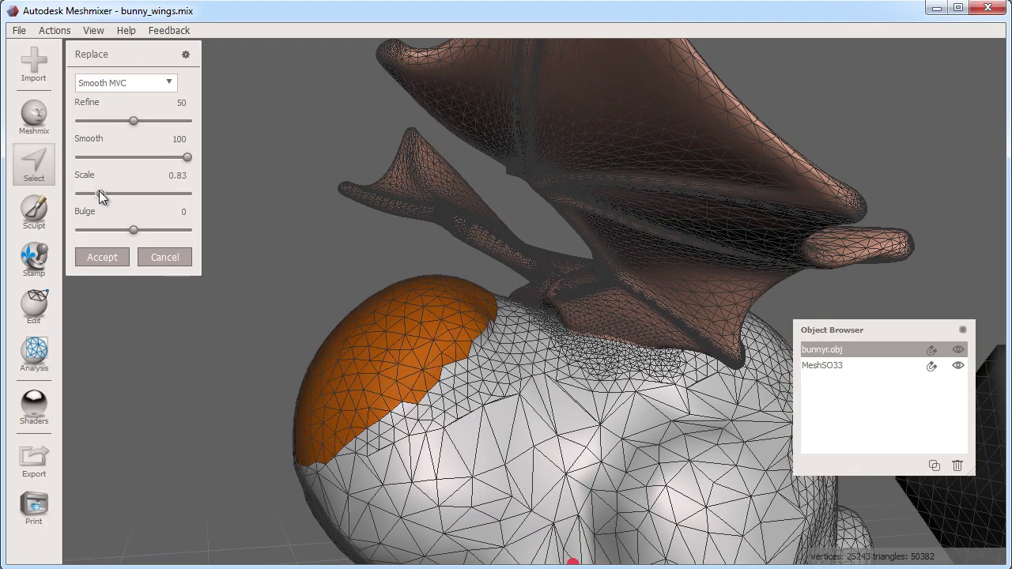
{"action": "left_click", "coordinate": [89, 256]}
Clear the selection and orbit to inspect the refilled head
{"action": "right_click_drag", "start_coordinate": [253, 311], "coordinate": [342, 341]}
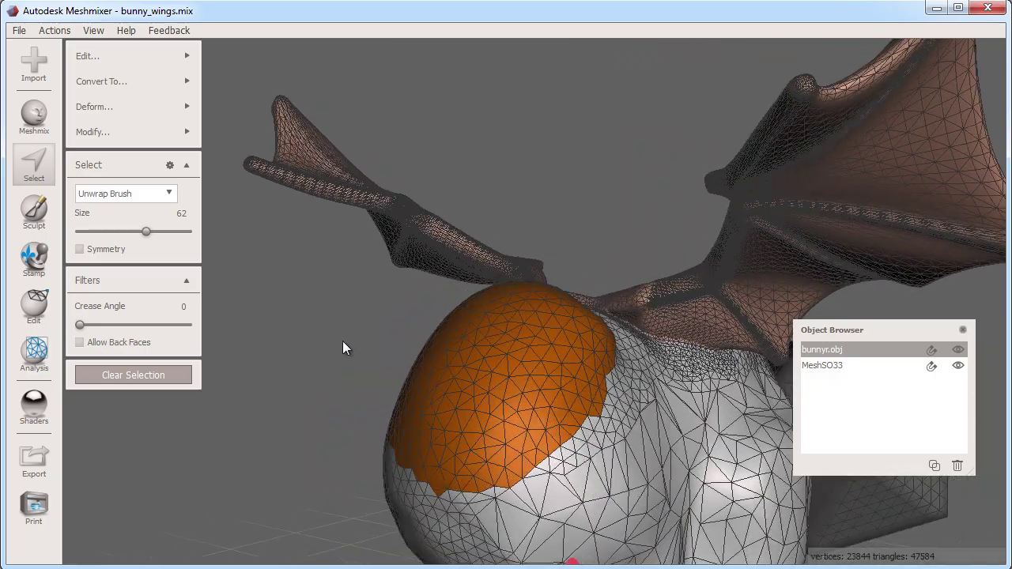
{"action": "left_click", "coordinate": [131, 375]}
{"action": "right_click_drag", "start_coordinate": [339, 379], "coordinate": [457, 280]}
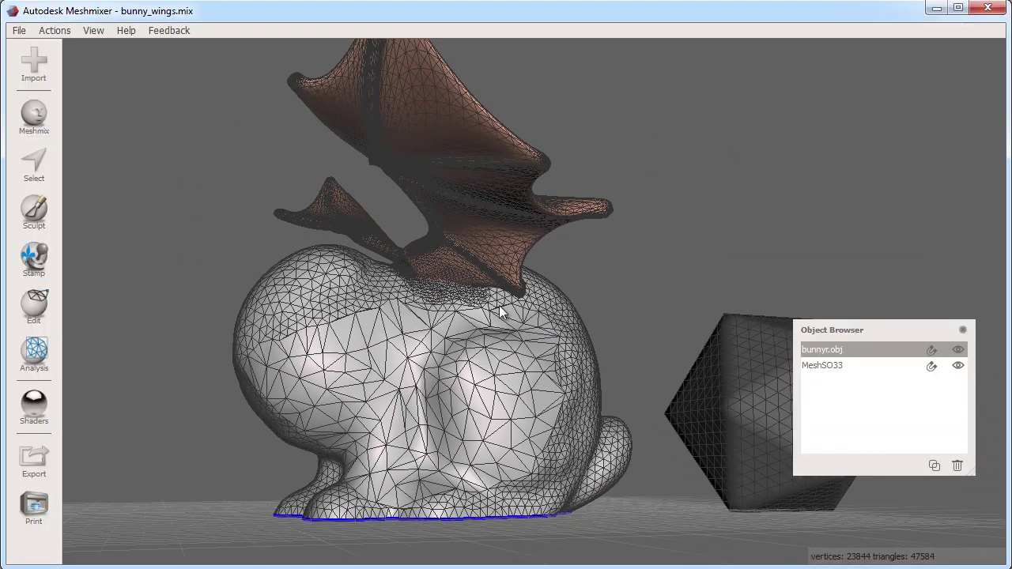
Draw cutting curves across the bunny's lower body and left half to select faces
{"action": "left_click", "coordinate": [30, 162]}
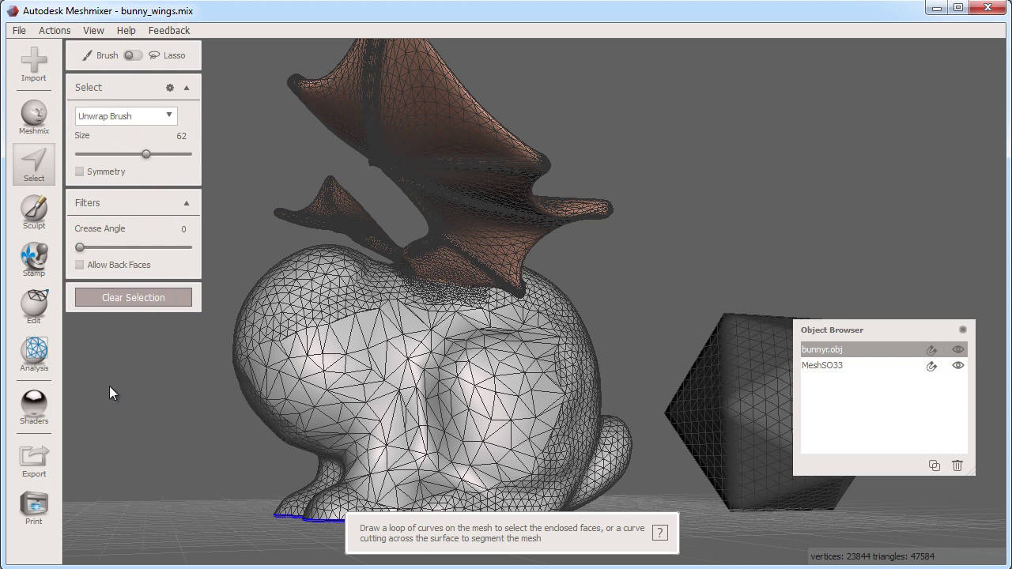
{"action": "left_click_drag", "start_coordinate": [109, 385], "coordinate": [681, 376]}
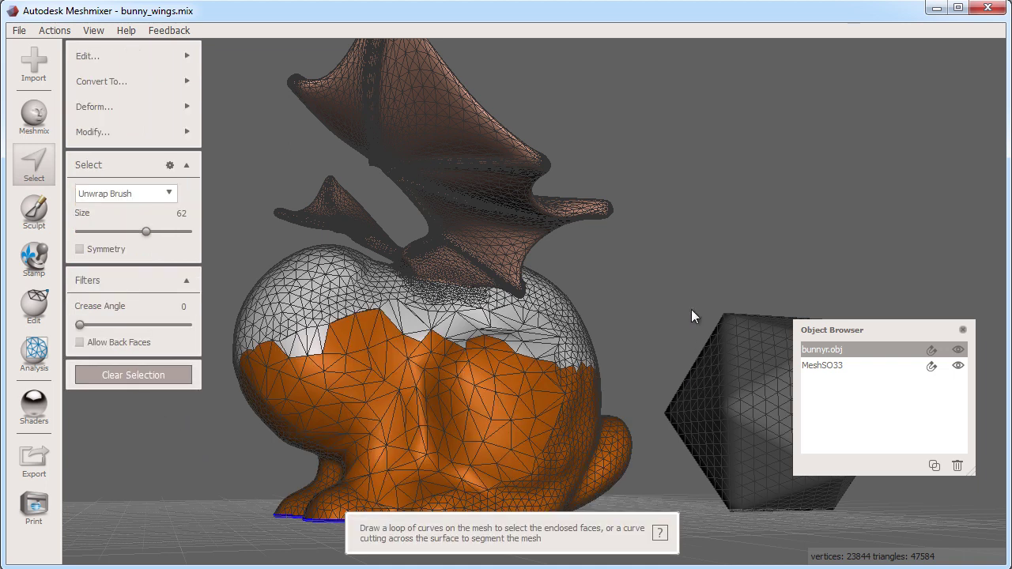
{"action": "left_click_drag", "start_coordinate": [256, 143], "coordinate": [407, 524]}
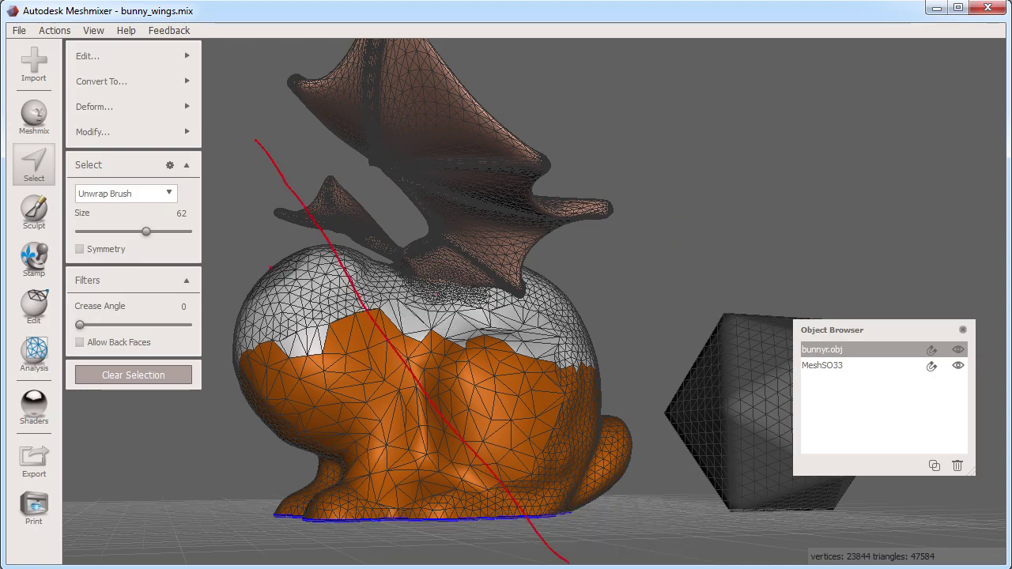
{"action": "left_click_drag", "start_coordinate": [412, 380], "coordinate": [198, 538]}
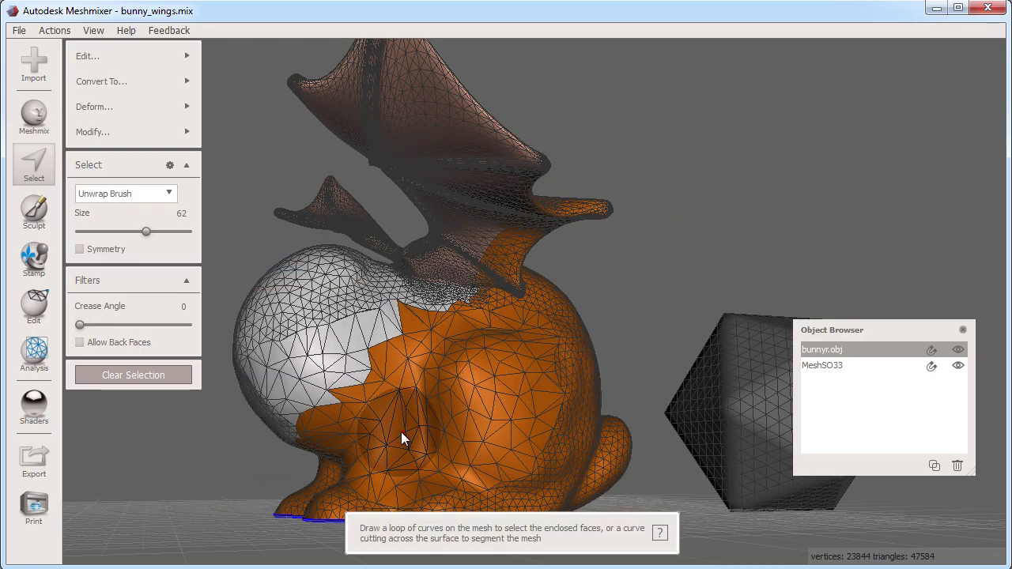
Cut further curves across the wing and lower body to refine the selection
{"action": "mouse_move", "coordinate": [402, 436]}
{"action": "right_mouse_down"}
{"action": "mouse_move", "coordinate": [520, 429]}
{"action": "mouse_move", "coordinate": [480, 117]}
{"action": "right_mouse_up"}
{"action": "mouse_move", "coordinate": [480, 117]}
{"action": "left_mouse_down"}
{"action": "mouse_move", "coordinate": [701, 268]}
{"action": "mouse_move", "coordinate": [819, 312]}
{"action": "left_mouse_up"}
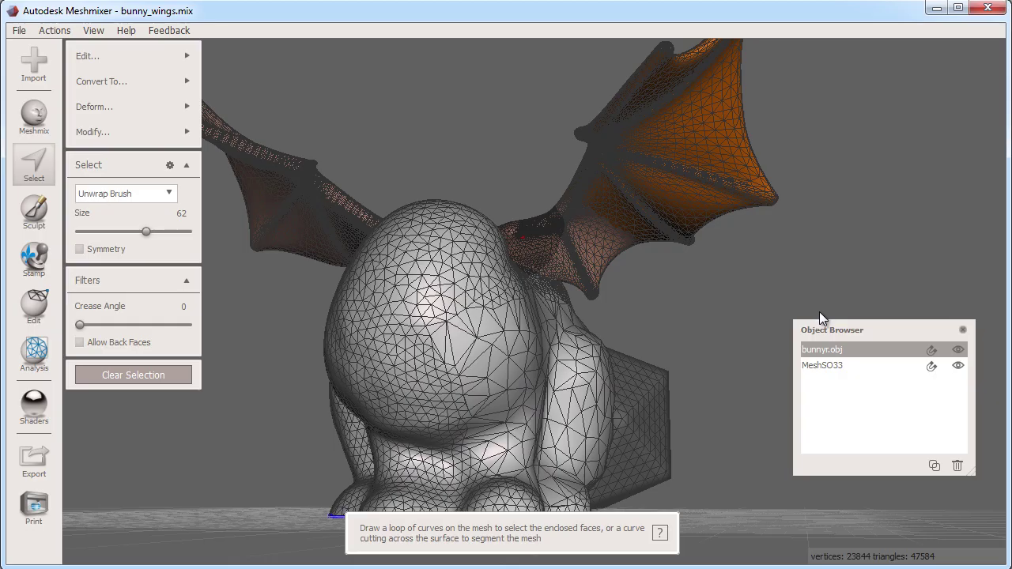
{"action": "mouse_move", "coordinate": [476, 310]}
{"action": "right_mouse_down"}
{"action": "mouse_move", "coordinate": [618, 271]}
{"action": "mouse_move", "coordinate": [659, 297]}
{"action": "mouse_move", "coordinate": [601, 285]}
{"action": "right_mouse_up"}
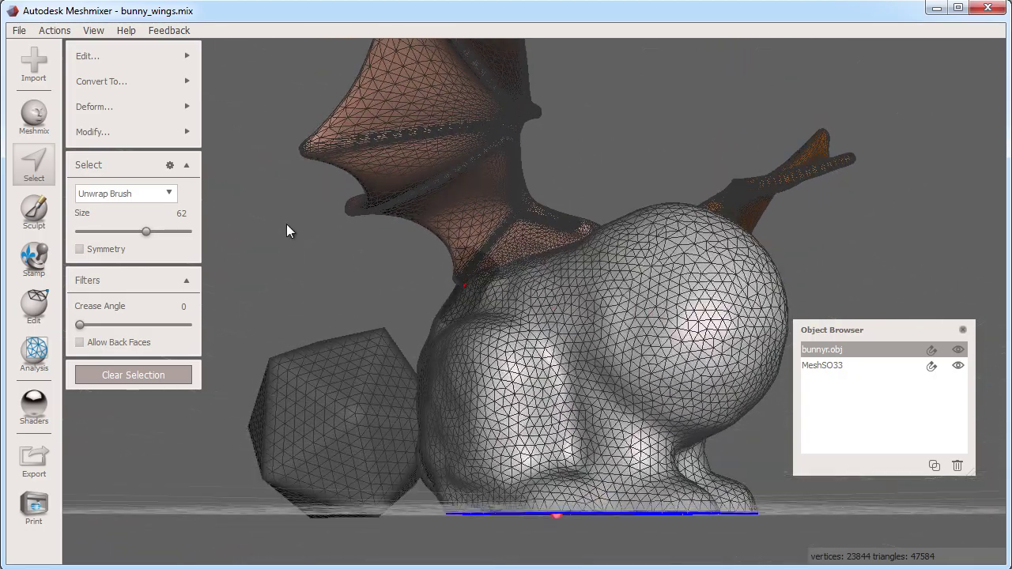
{"action": "mouse_move", "coordinate": [316, 222]}
{"action": "left_mouse_down"}
{"action": "mouse_move", "coordinate": [732, 133]}
{"action": "mouse_move", "coordinate": [797, 230]}
{"action": "left_mouse_up"}
{"action": "right_click_drag", "start_coordinate": [797, 229], "coordinate": [439, 278]}
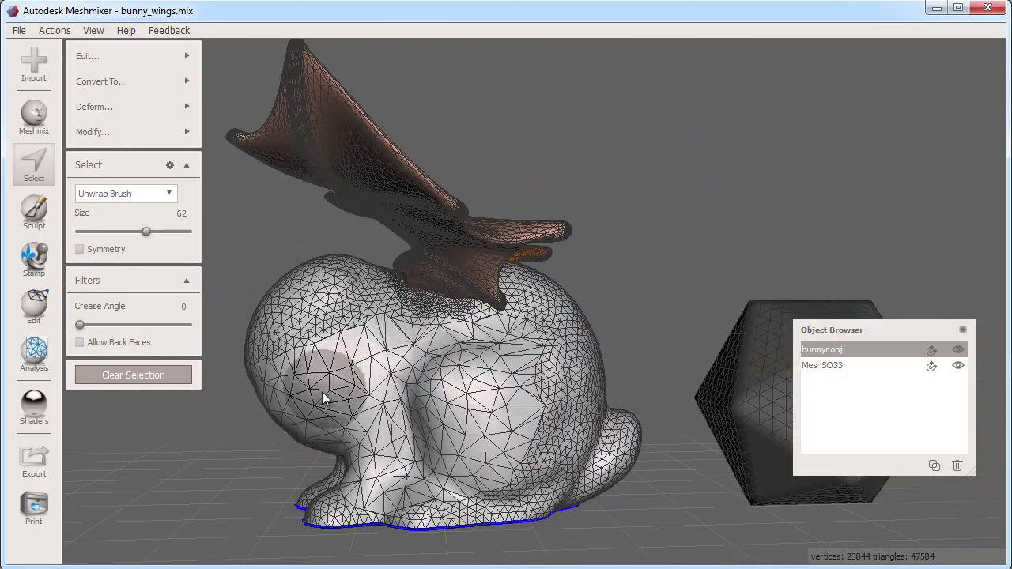
{"action": "mouse_move", "coordinate": [176, 422]}
{"action": "left_mouse_down"}
{"action": "mouse_move", "coordinate": [593, 449]}
{"action": "mouse_move", "coordinate": [711, 422]}
{"action": "mouse_move", "coordinate": [702, 428]}
{"action": "left_mouse_up"}
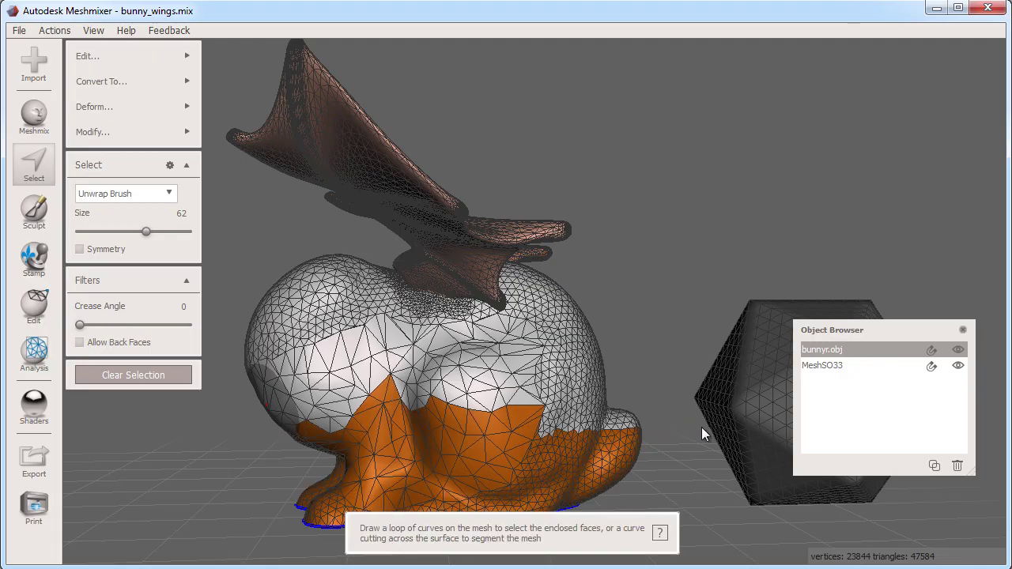
Apply Smooth Boundary to the lower-body face selection, accept it, and orbit to check the result
{"action": "left_click", "coordinate": [158, 135]}
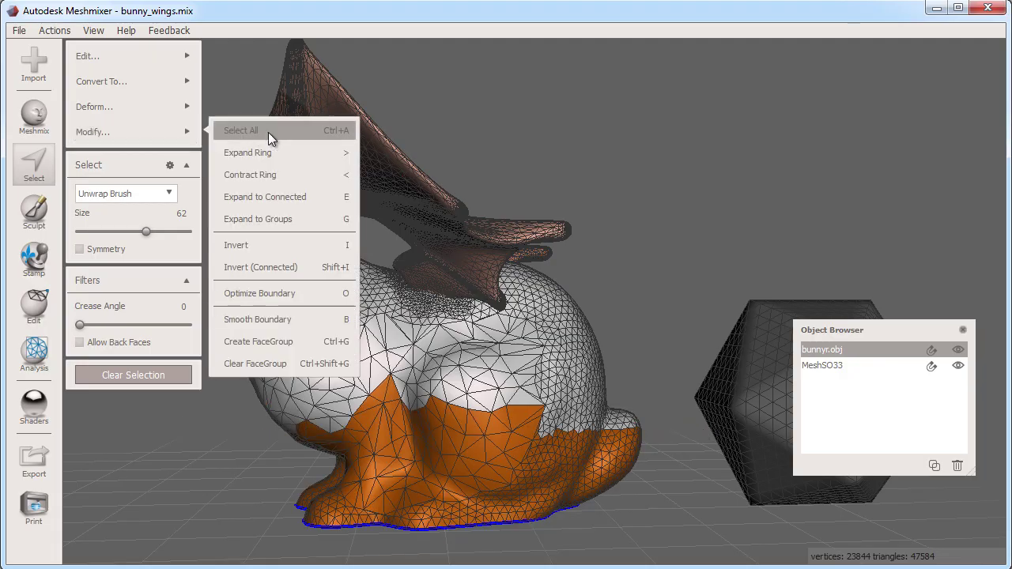
{"action": "left_click", "coordinate": [309, 322]}
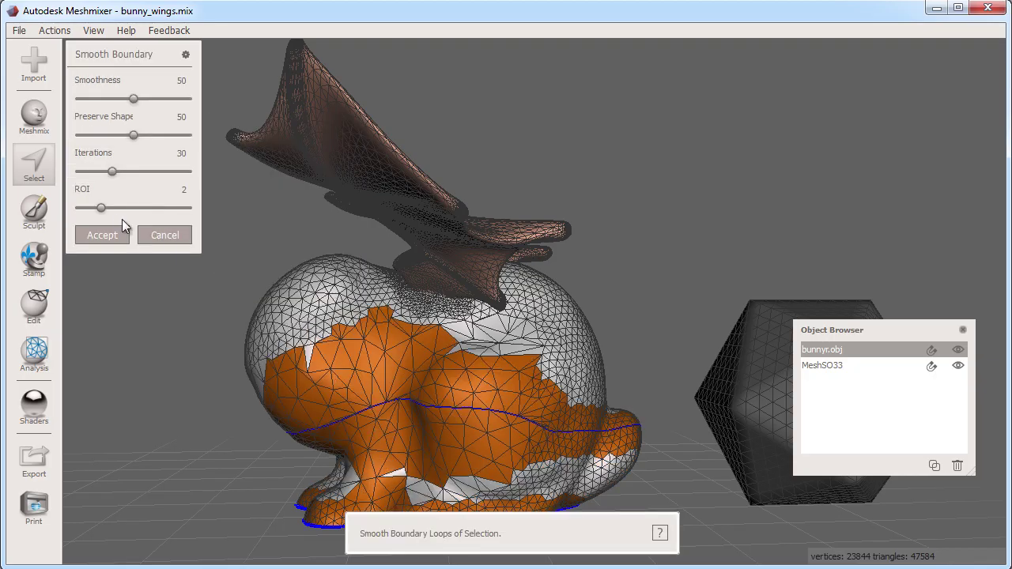
{"action": "left_click", "coordinate": [102, 235]}
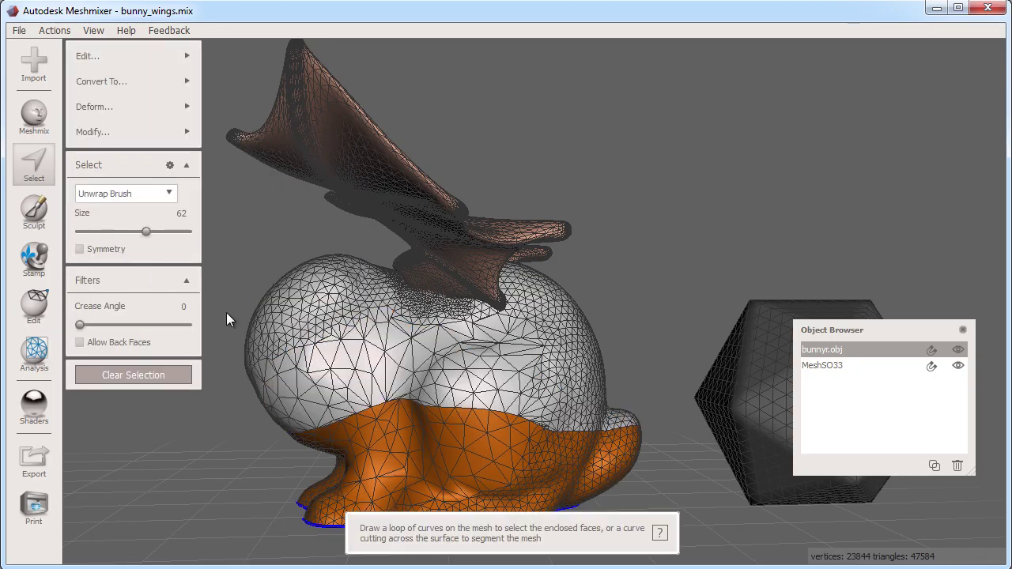
{"action": "right_click_drag", "start_coordinate": [227, 314], "coordinate": [771, 353]}
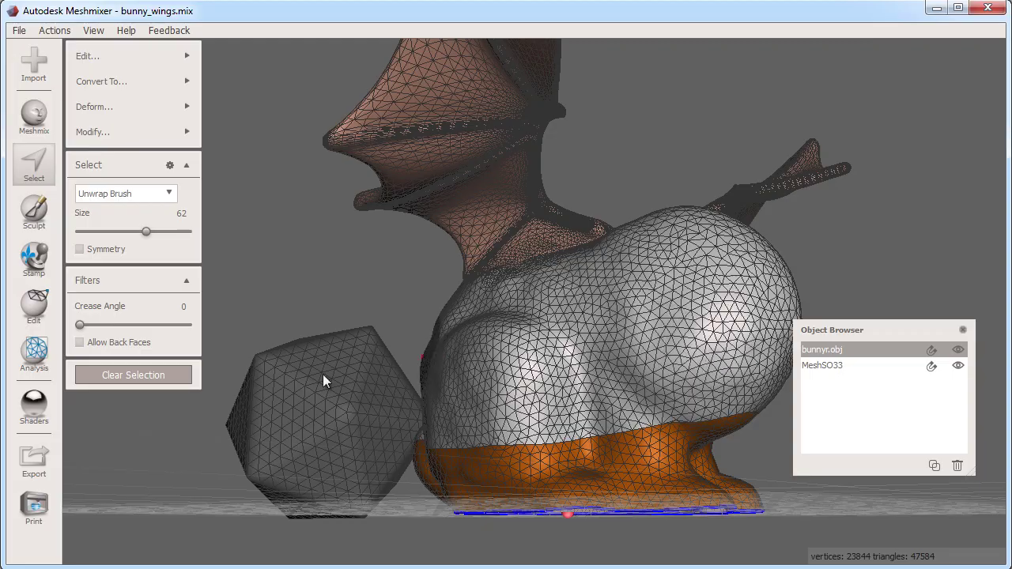
Clear the lower-body face selection and make the bunny the selected object again
{"action": "left_click", "coordinate": [150, 376]}
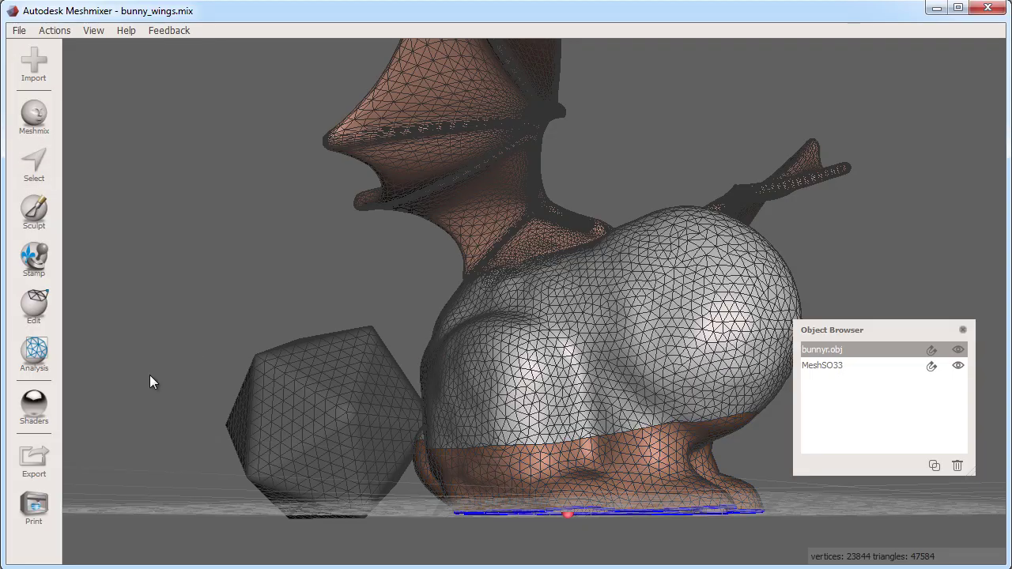
{"action": "right_click_drag", "start_coordinate": [487, 376], "coordinate": [170, 393]}
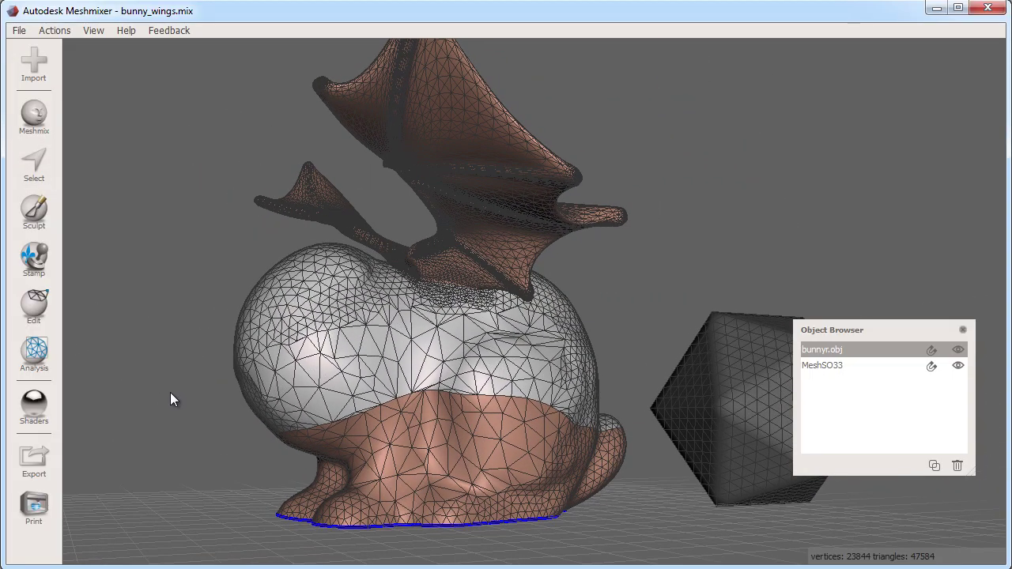
{"action": "left_click", "coordinate": [682, 380]}
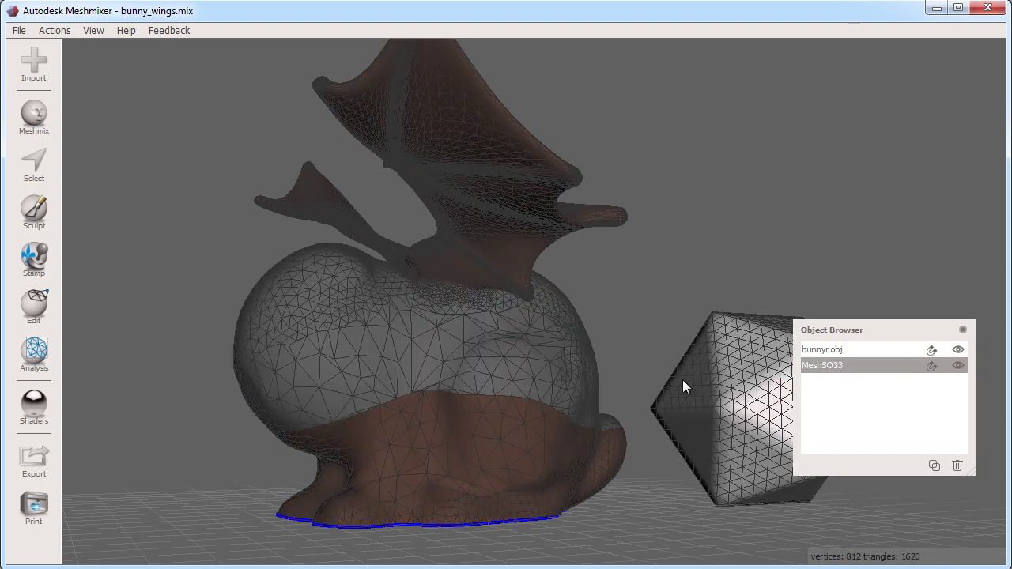
{"action": "left_click", "coordinate": [520, 375]}
{"action": "right_click_drag", "start_coordinate": [520, 367], "coordinate": [814, 318]}
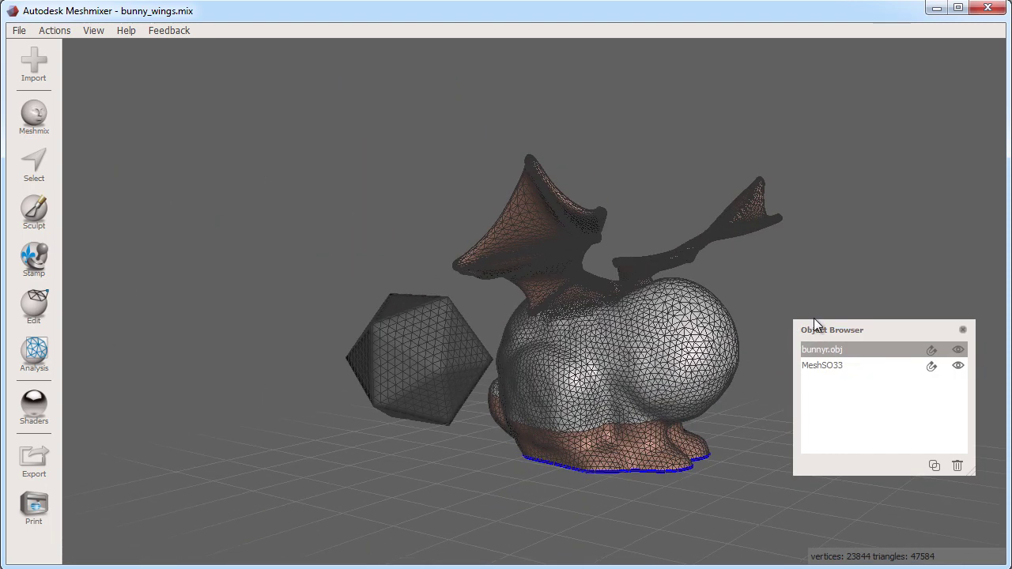
Keep only the bunny selected and paint a new face selection band across its mid-flank
{"action": "left_click", "coordinate": [450, 345], "text": "shift"}
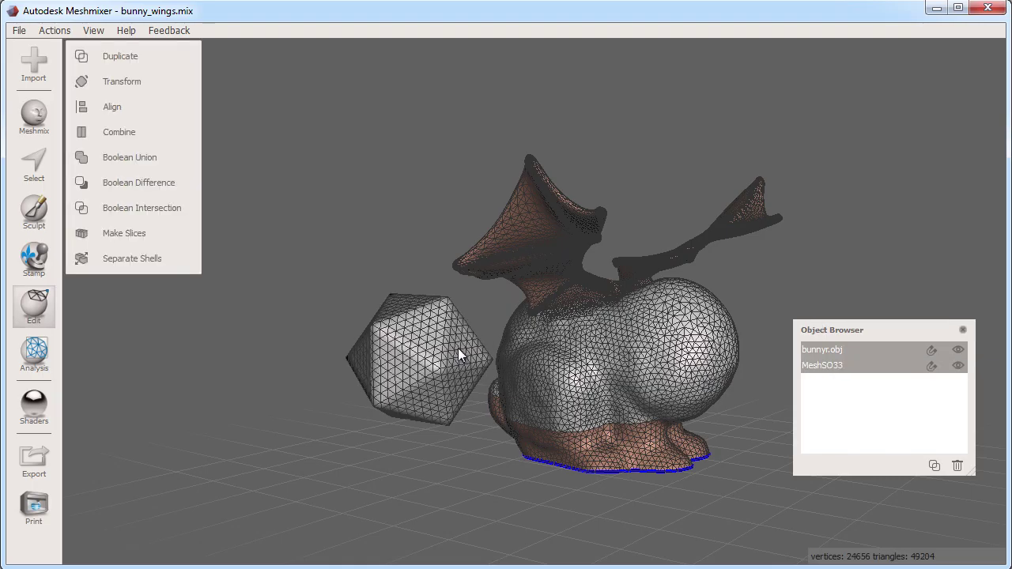
{"action": "left_click", "coordinate": [569, 365]}
{"action": "left_click", "coordinate": [45, 170]}
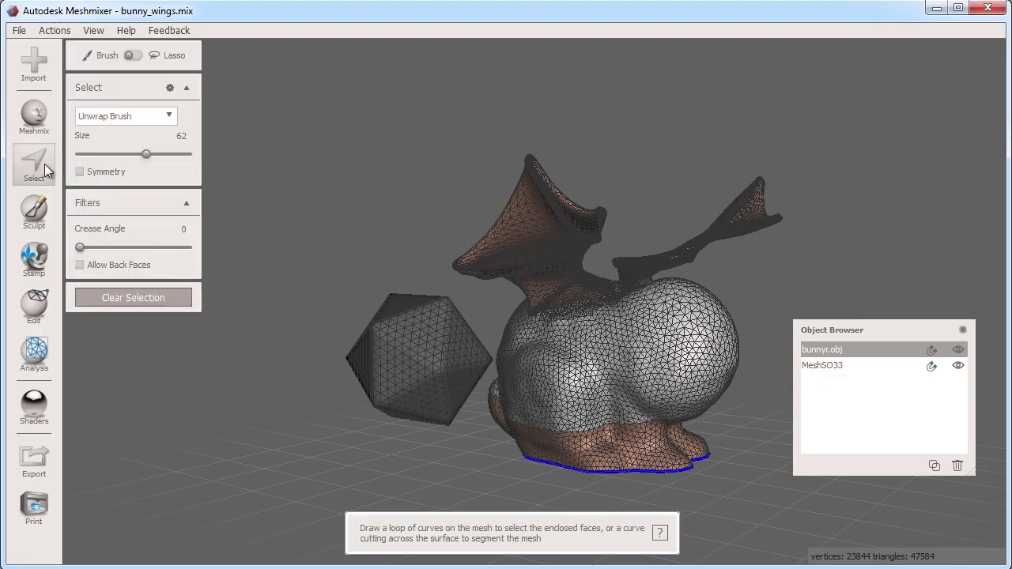
{"action": "mouse_move", "coordinate": [531, 360]}
{"action": "left_mouse_down"}
{"action": "mouse_move", "coordinate": [656, 344]}
{"action": "mouse_move", "coordinate": [689, 359]}
{"action": "left_mouse_up"}
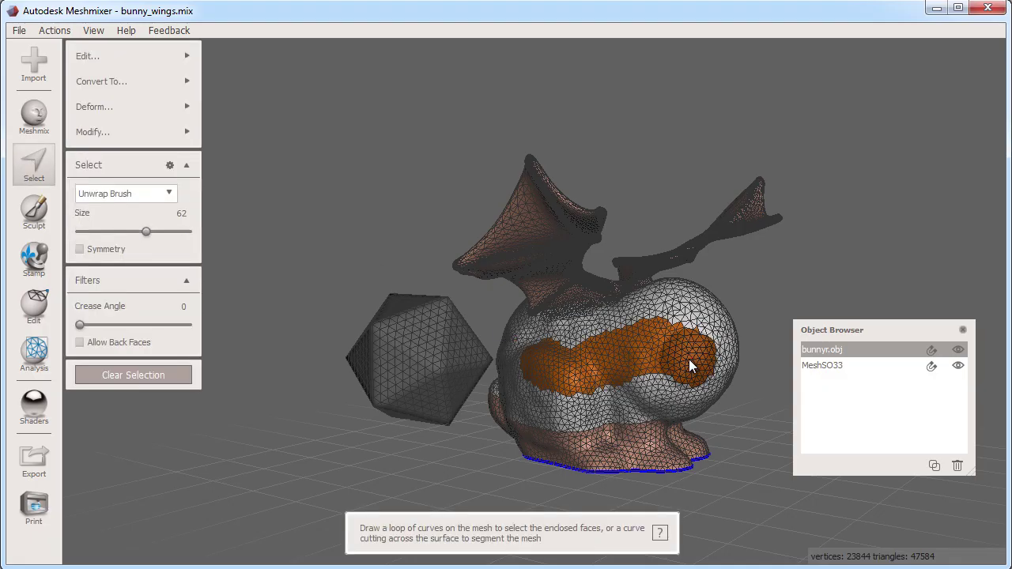